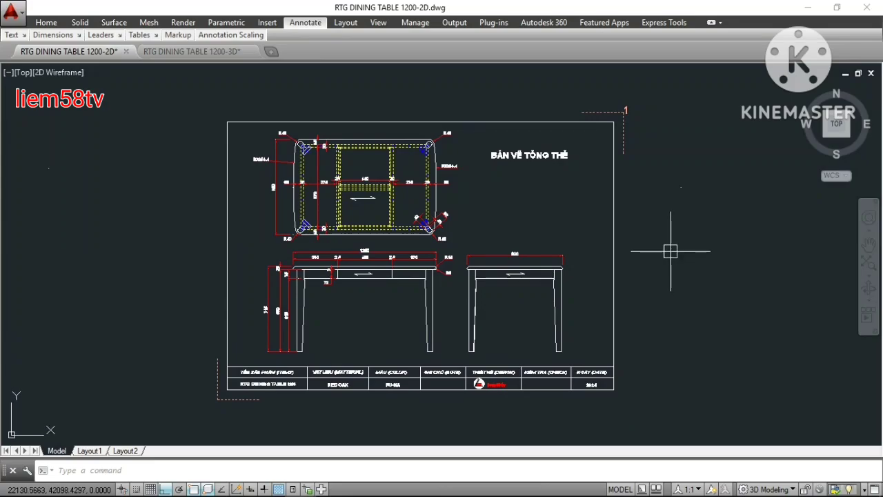
Zoom and pan across the legs and the title block's DATE and DESIGN columns.
{"action": "scroll", "coordinate": [328, 188], "scroll_direction": "up", "scroll_amount": 2}
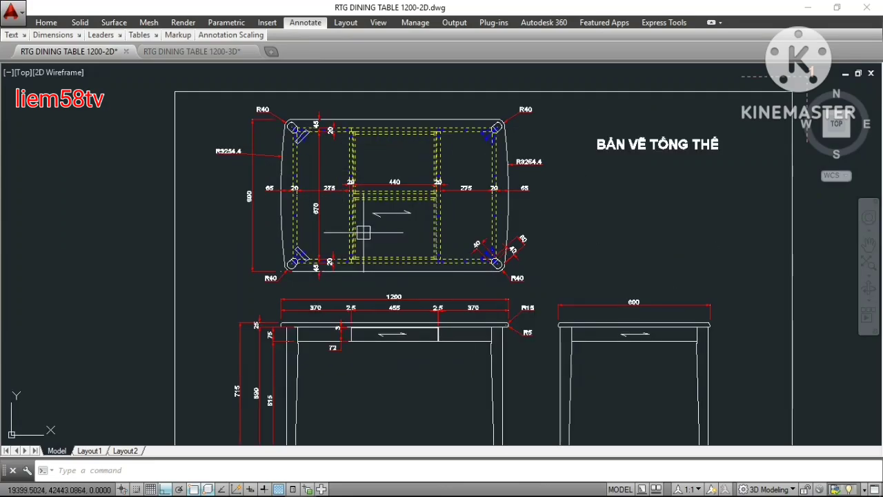
{"action": "scroll", "coordinate": [361, 236], "scroll_direction": "up", "scroll_amount": 1}
{"action": "scroll", "coordinate": [394, 251], "scroll_direction": "up", "scroll_amount": 2}
{"action": "scroll", "coordinate": [408, 246], "scroll_direction": "up", "scroll_amount": 2}
{"action": "scroll", "coordinate": [407, 246], "scroll_direction": "down", "scroll_amount": 2}
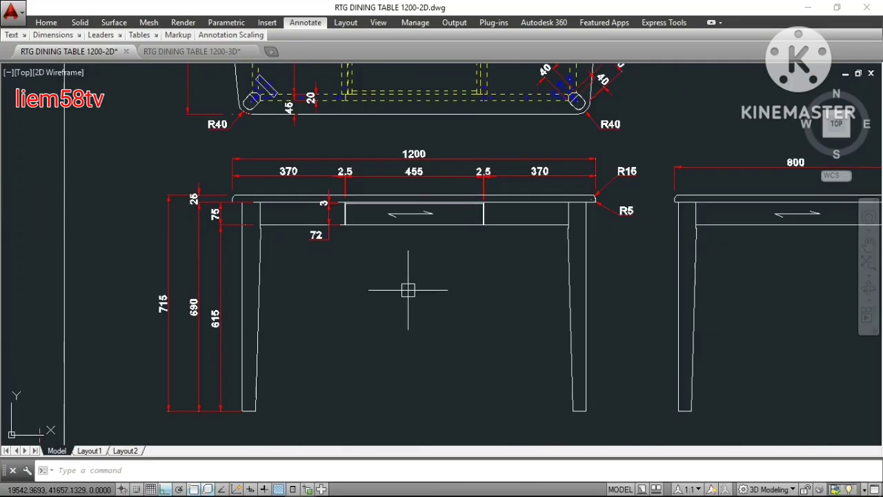
{"action": "middle_click_drag", "start_coordinate": [408, 292], "coordinate": [418, 150]}
{"action": "middle_click_drag", "start_coordinate": [417, 268], "coordinate": [301, 246]}
{"action": "middle_click_drag", "start_coordinate": [481, 252], "coordinate": [372, 253]}
{"action": "middle_click_drag", "start_coordinate": [532, 315], "coordinate": [325, 315]}
{"action": "scroll", "coordinate": [404, 325], "scroll_direction": "up", "scroll_amount": 4}
{"action": "scroll", "coordinate": [491, 292], "scroll_direction": "up", "scroll_amount": 2}
Frame the front, side and top views, then centre on the front view's top and drawer.
{"action": "middle_click_drag", "start_coordinate": [491, 292], "coordinate": [434, 292]}
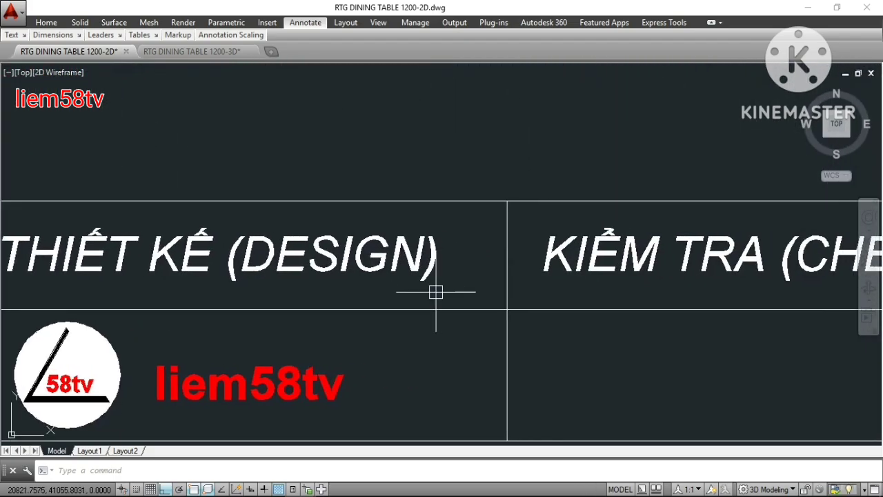
{"action": "scroll", "coordinate": [438, 292], "scroll_direction": "down", "scroll_amount": 2}
{"action": "scroll", "coordinate": [453, 300], "scroll_direction": "down", "scroll_amount": 4}
{"action": "middle_click_drag", "start_coordinate": [539, 234], "coordinate": [538, 300]}
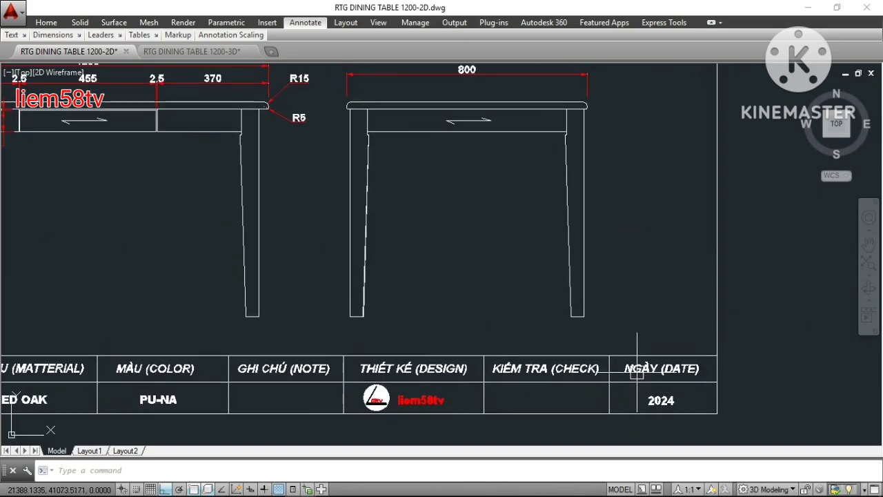
{"action": "scroll", "coordinate": [538, 299], "scroll_direction": "down", "scroll_amount": 2}
{"action": "scroll", "coordinate": [536, 237], "scroll_direction": "down", "scroll_amount": 1}
{"action": "scroll", "coordinate": [473, 205], "scroll_direction": "up", "scroll_amount": 2}
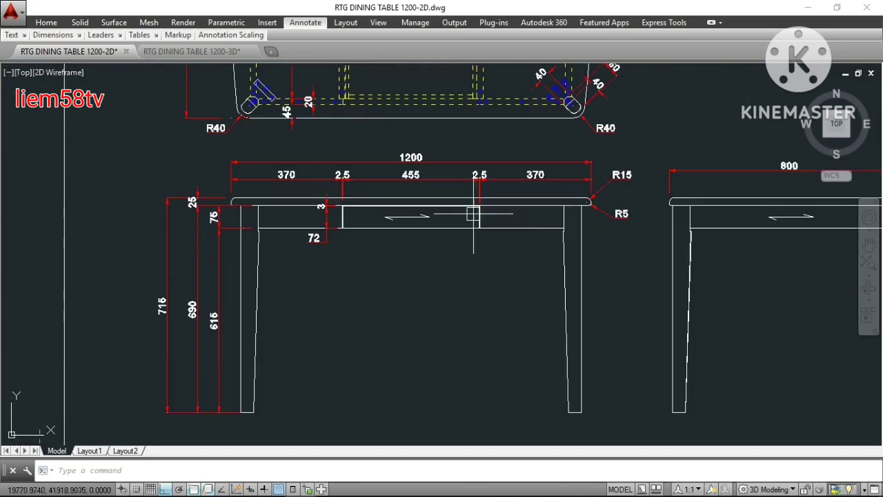
{"action": "scroll", "coordinate": [430, 213], "scroll_direction": "up", "scroll_amount": 2}
{"action": "mouse_move", "coordinate": [458, 235]}
{"action": "middle_mouse_down"}
{"action": "mouse_move", "coordinate": [568, 271]}
{"action": "mouse_move", "coordinate": [700, 246]}
{"action": "middle_mouse_up"}
{"action": "scroll", "coordinate": [514, 210], "scroll_direction": "up", "scroll_amount": 2}
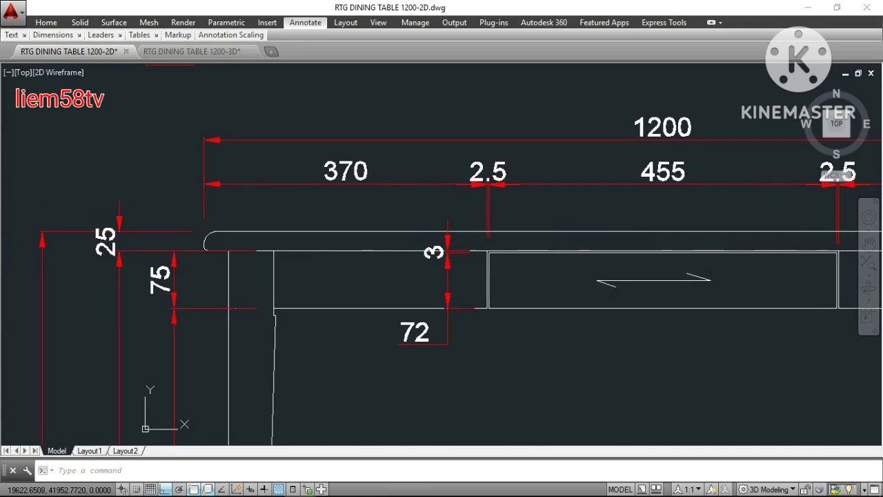
Inspect the right 370 dimension and the right leg's tabletop corner.
{"action": "mouse_move", "coordinate": [483, 276]}
{"action": "middle_mouse_down"}
{"action": "mouse_move", "coordinate": [218, 278]}
{"action": "mouse_move", "coordinate": [130, 267]}
{"action": "middle_mouse_up"}
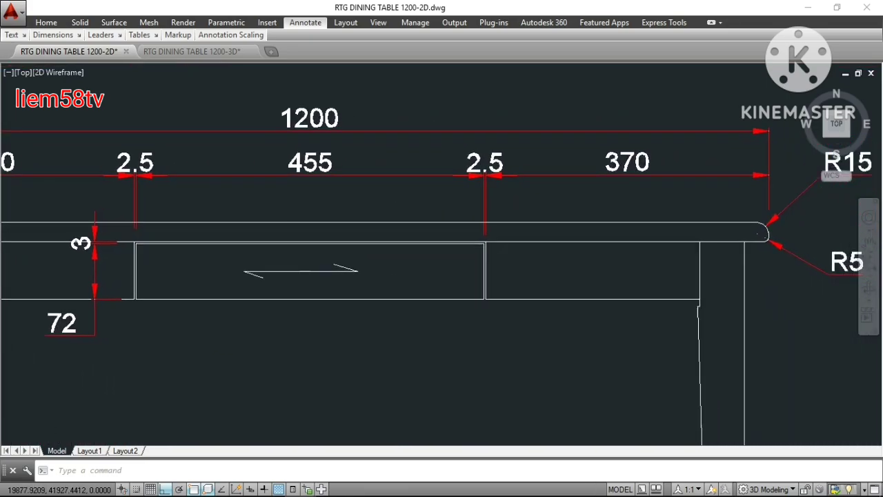
{"action": "middle_click_drag", "start_coordinate": [797, 238], "coordinate": [615, 220]}
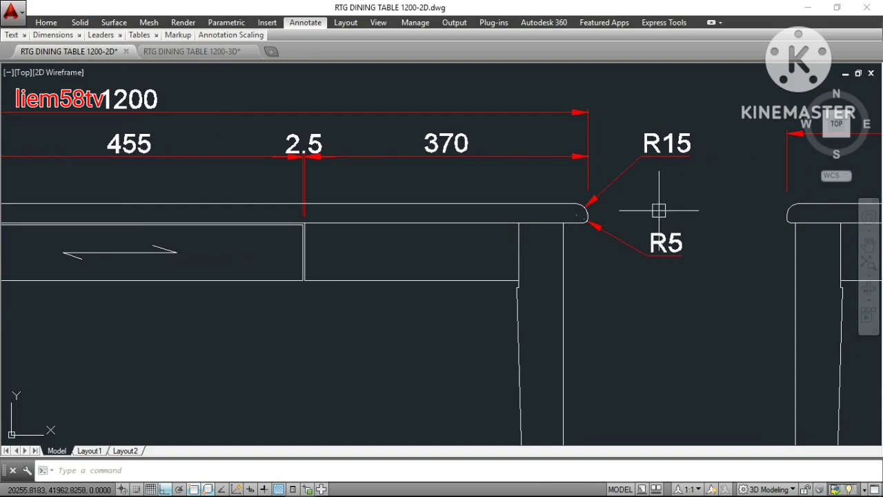
{"action": "scroll", "coordinate": [672, 173], "scroll_direction": "up", "scroll_amount": 4}
{"action": "scroll", "coordinate": [677, 183], "scroll_direction": "down", "scroll_amount": 3}
{"action": "scroll", "coordinate": [676, 200], "scroll_direction": "down", "scroll_amount": 2}
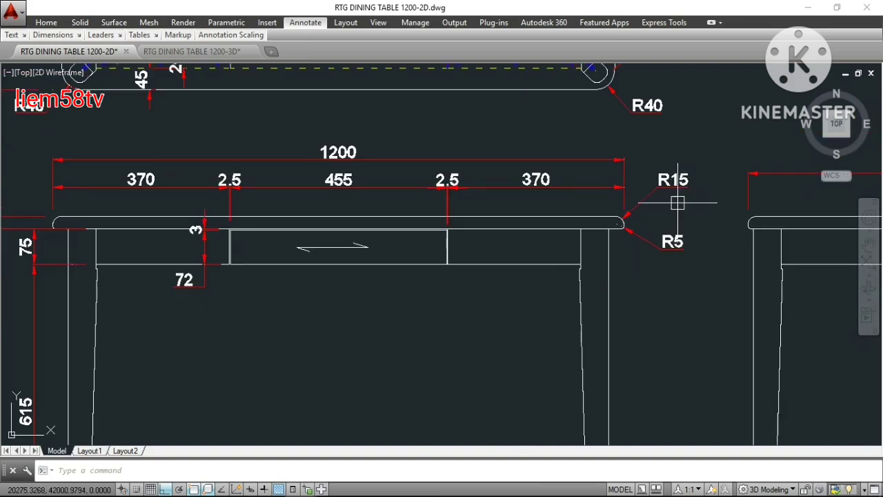
{"action": "scroll", "coordinate": [658, 207], "scroll_direction": "up", "scroll_amount": 4}
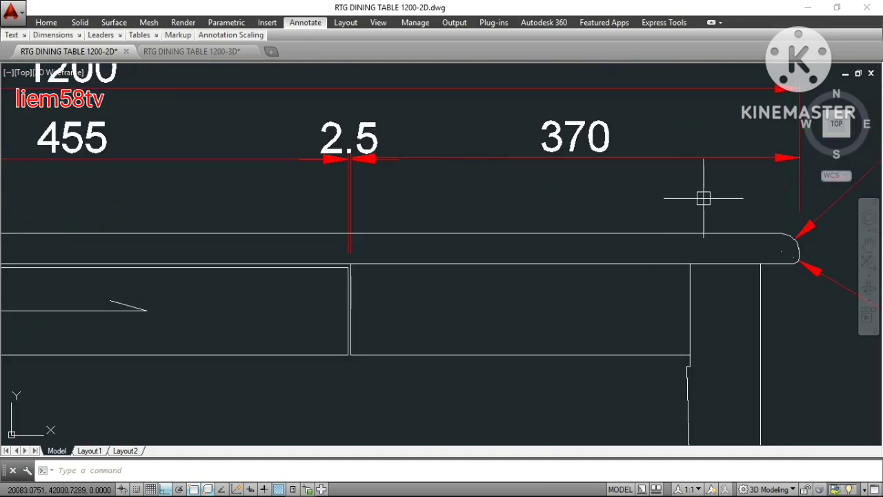
{"action": "scroll", "coordinate": [703, 199], "scroll_direction": "down", "scroll_amount": 3}
{"action": "scroll", "coordinate": [493, 181], "scroll_direction": "up", "scroll_amount": 3}
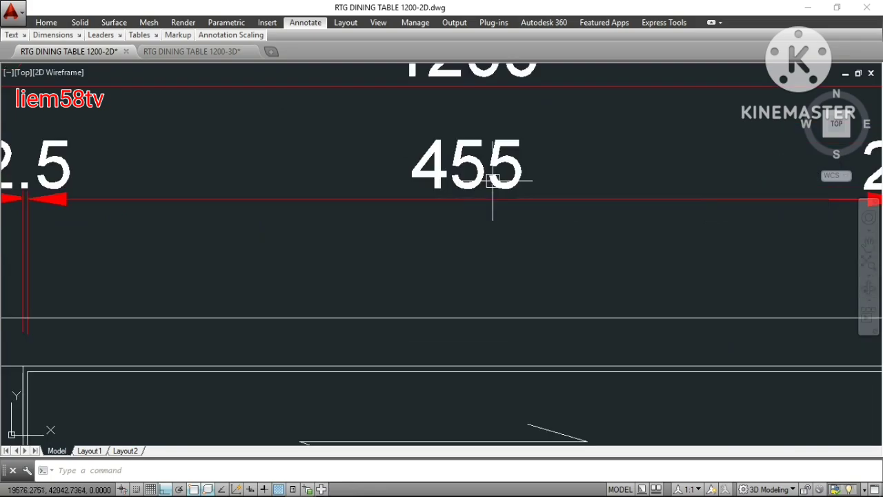
{"action": "scroll", "coordinate": [597, 181], "scroll_direction": "down", "scroll_amount": 3}
{"action": "scroll", "coordinate": [629, 183], "scroll_direction": "down", "scroll_amount": 2}
Check the 2.5, 3, 25, 75 and 72 dimensions.
{"action": "middle_click_drag", "start_coordinate": [513, 191], "coordinate": [593, 203]}
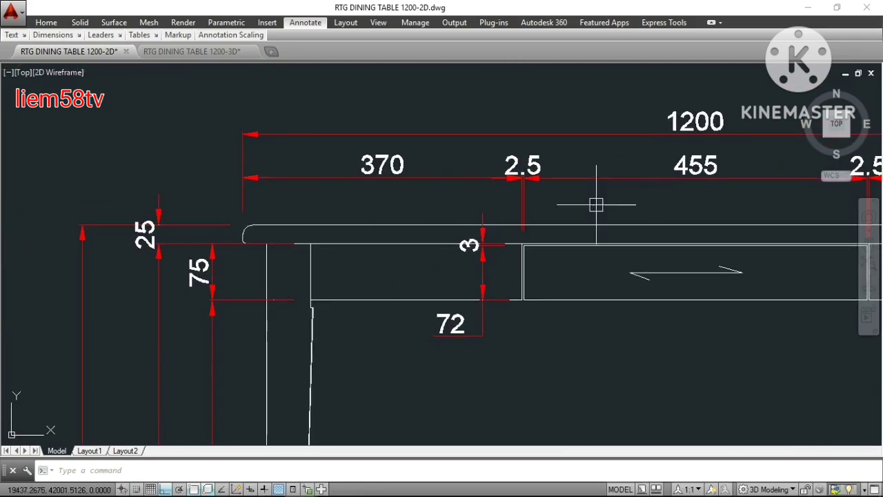
{"action": "scroll", "coordinate": [528, 237], "scroll_direction": "up", "scroll_amount": 2}
{"action": "scroll", "coordinate": [550, 234], "scroll_direction": "up", "scroll_amount": 4}
{"action": "scroll", "coordinate": [574, 218], "scroll_direction": "down", "scroll_amount": 2}
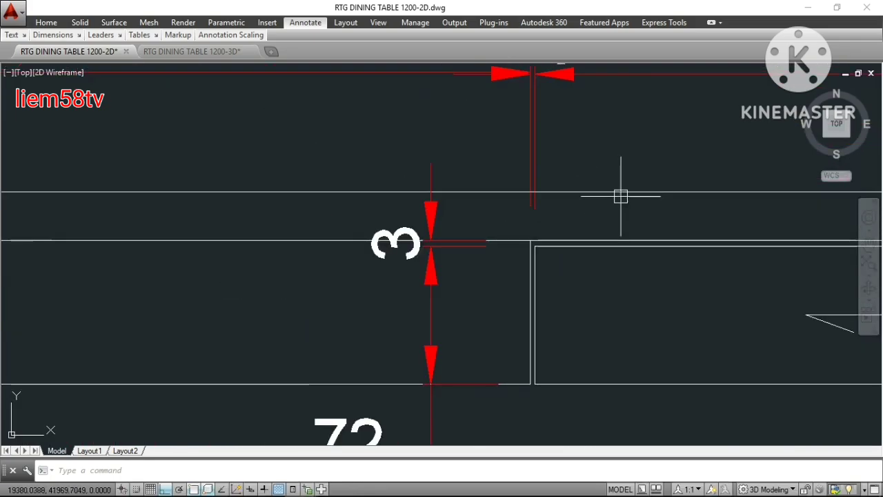
{"action": "scroll", "coordinate": [619, 195], "scroll_direction": "down", "scroll_amount": 2}
{"action": "middle_click_drag", "start_coordinate": [531, 236], "coordinate": [607, 201]}
{"action": "scroll", "coordinate": [607, 201], "scroll_direction": "down", "scroll_amount": 3}
{"action": "scroll", "coordinate": [408, 228], "scroll_direction": "up", "scroll_amount": 3}
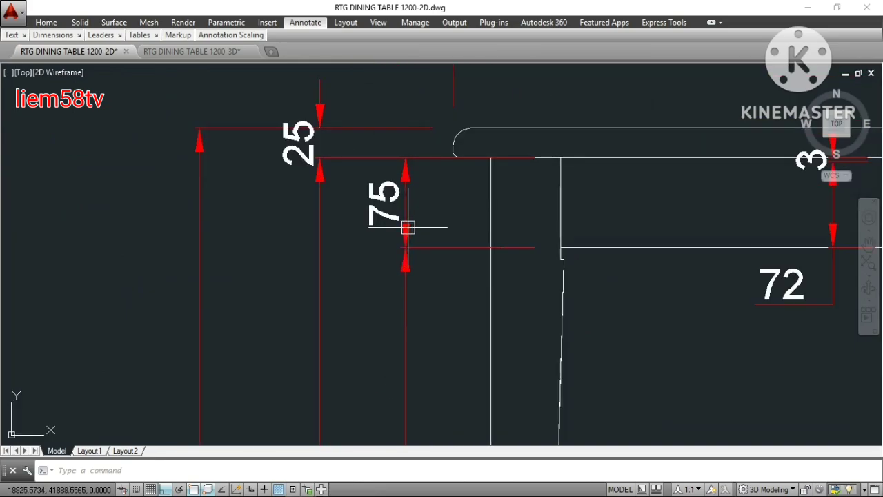
{"action": "scroll", "coordinate": [407, 195], "scroll_direction": "down", "scroll_amount": 2}
{"action": "scroll", "coordinate": [404, 173], "scroll_direction": "down", "scroll_amount": 2}
{"action": "scroll", "coordinate": [404, 186], "scroll_direction": "down", "scroll_amount": 1}
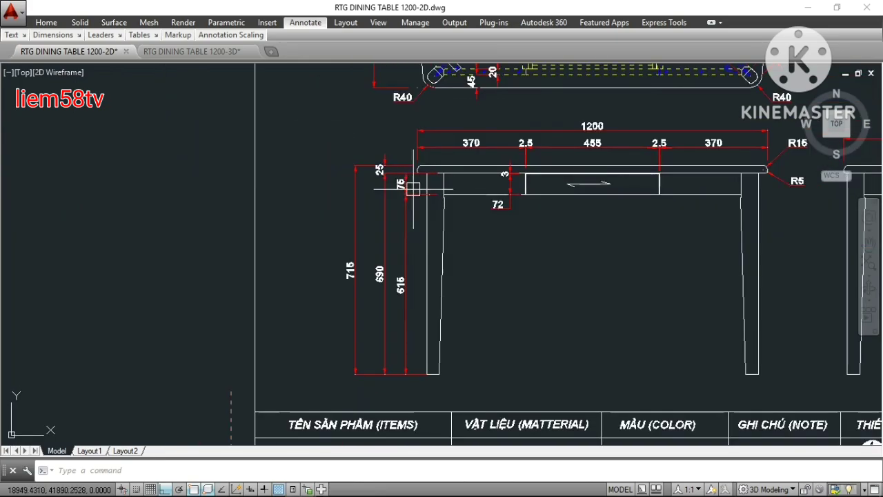
{"action": "scroll", "coordinate": [382, 267], "scroll_direction": "up", "scroll_amount": 6}
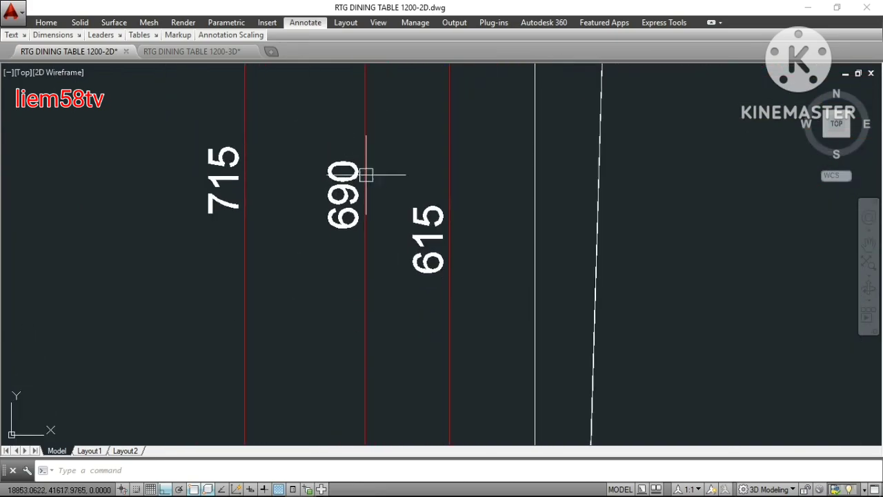
{"action": "scroll", "coordinate": [365, 175], "scroll_direction": "down", "scroll_amount": 5}
Pan over to the 800 side view.
{"action": "middle_click_drag", "start_coordinate": [461, 214], "coordinate": [336, 262]}
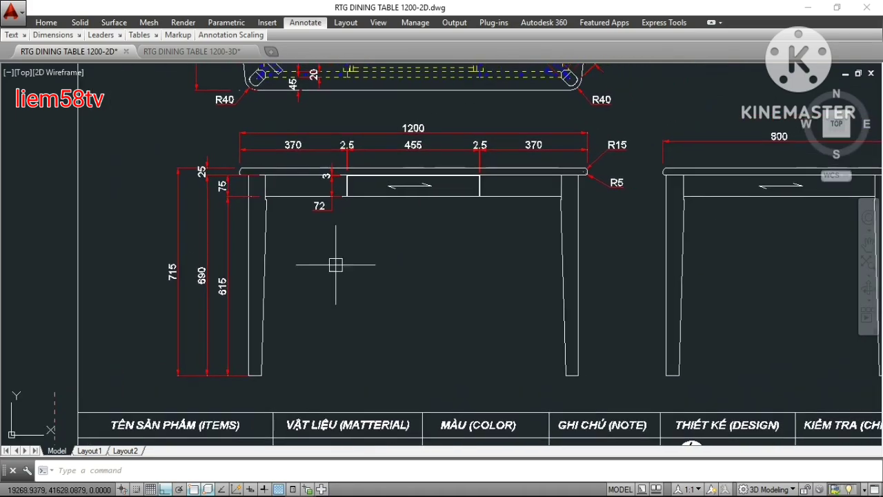
{"action": "middle_click_drag", "start_coordinate": [773, 221], "coordinate": [521, 198]}
{"action": "scroll", "coordinate": [554, 158], "scroll_direction": "up", "scroll_amount": 2}
{"action": "scroll", "coordinate": [562, 166], "scroll_direction": "up", "scroll_amount": 2}
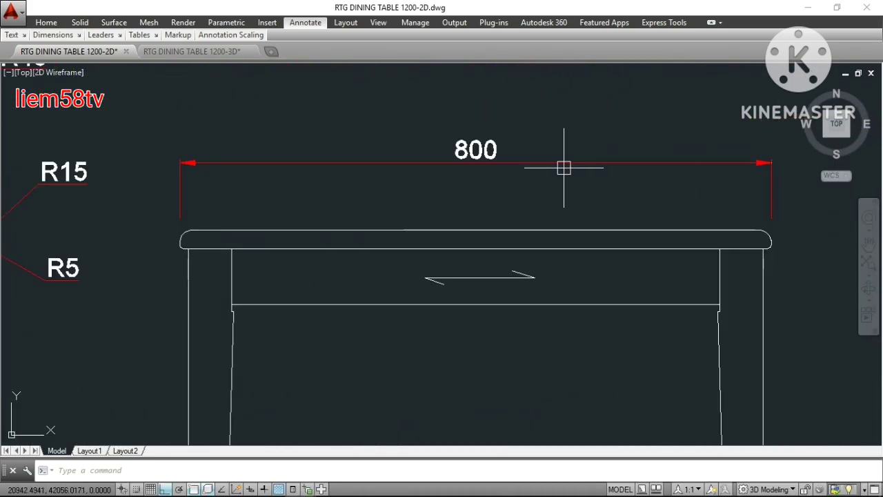
{"action": "scroll", "coordinate": [600, 208], "scroll_direction": "down", "scroll_amount": 2}
{"action": "scroll", "coordinate": [611, 181], "scroll_direction": "down", "scroll_amount": 2}
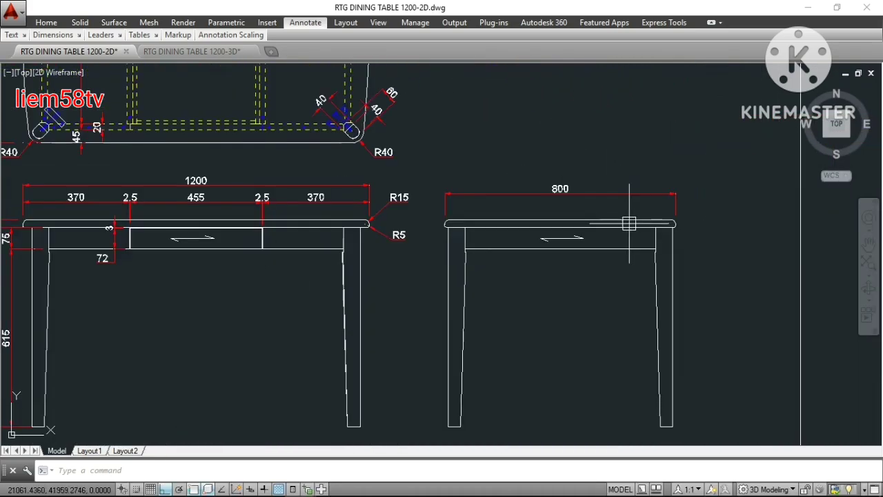
{"action": "scroll", "coordinate": [627, 223], "scroll_direction": "down", "scroll_amount": 1}
Zoom in on the top view's R40 corner.
{"action": "middle_click_drag", "start_coordinate": [607, 221], "coordinate": [572, 227]}
{"action": "scroll", "coordinate": [582, 207], "scroll_direction": "up", "scroll_amount": 2}
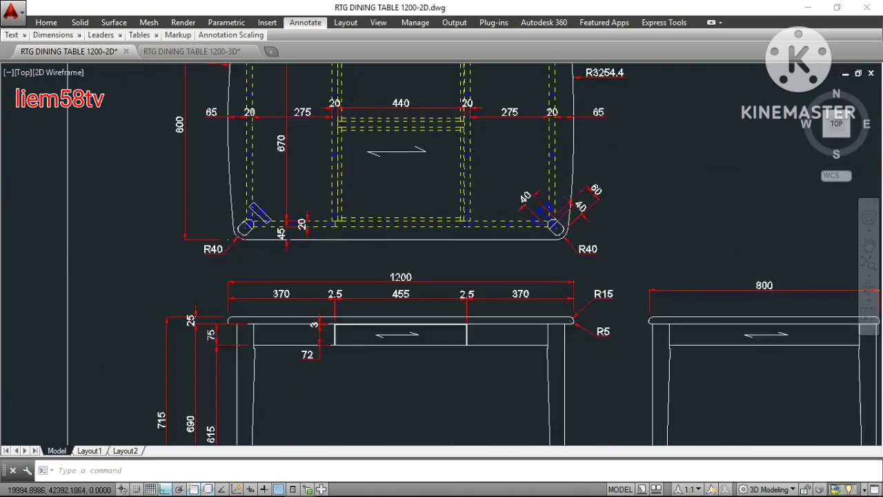
{"action": "scroll", "coordinate": [624, 216], "scroll_direction": "up", "scroll_amount": 2}
{"action": "scroll", "coordinate": [632, 238], "scroll_direction": "up", "scroll_amount": 1}
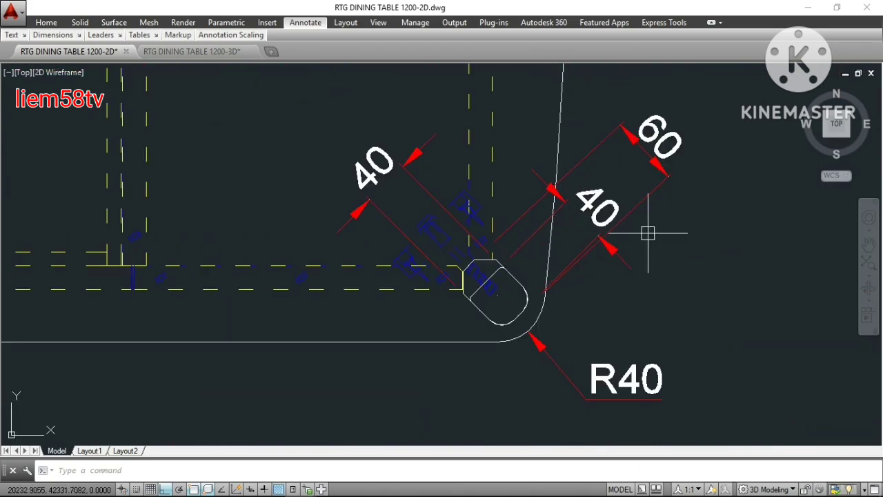
{"action": "scroll", "coordinate": [648, 233], "scroll_direction": "down", "scroll_amount": 2}
Inspect the 1200 overall length dimension of the top view.
{"action": "mouse_move", "coordinate": [660, 252]}
{"action": "middle_mouse_down"}
{"action": "mouse_move", "coordinate": [690, 244]}
{"action": "mouse_move", "coordinate": [694, 274]}
{"action": "middle_mouse_up"}
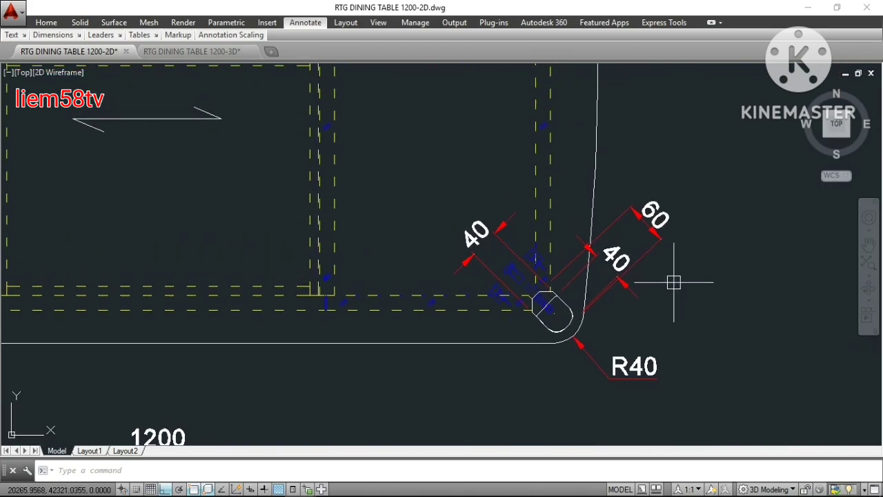
{"action": "scroll", "coordinate": [673, 282], "scroll_direction": "down", "scroll_amount": 3}
{"action": "scroll", "coordinate": [670, 272], "scroll_direction": "down", "scroll_amount": 1}
{"action": "scroll", "coordinate": [670, 272], "scroll_direction": "up", "scroll_amount": 3}
{"action": "scroll", "coordinate": [678, 177], "scroll_direction": "up", "scroll_amount": 2}
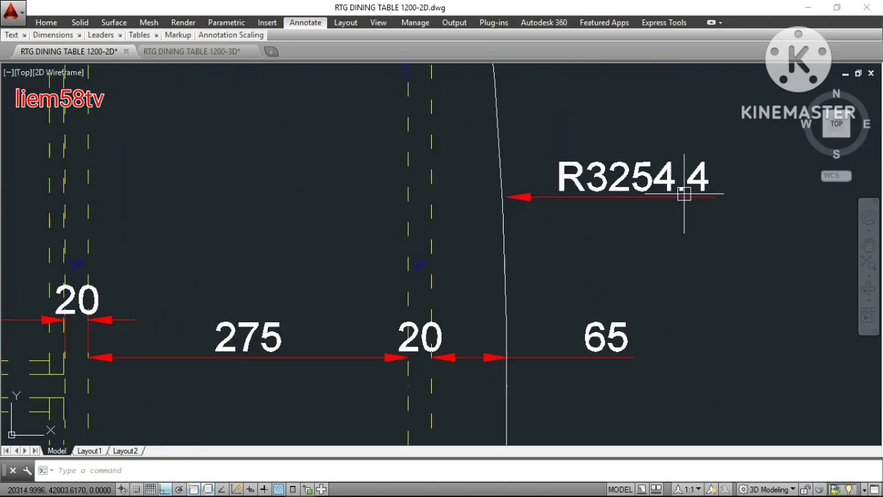
{"action": "scroll", "coordinate": [693, 197], "scroll_direction": "down", "scroll_amount": 2}
{"action": "scroll", "coordinate": [692, 199], "scroll_direction": "down", "scroll_amount": 4}
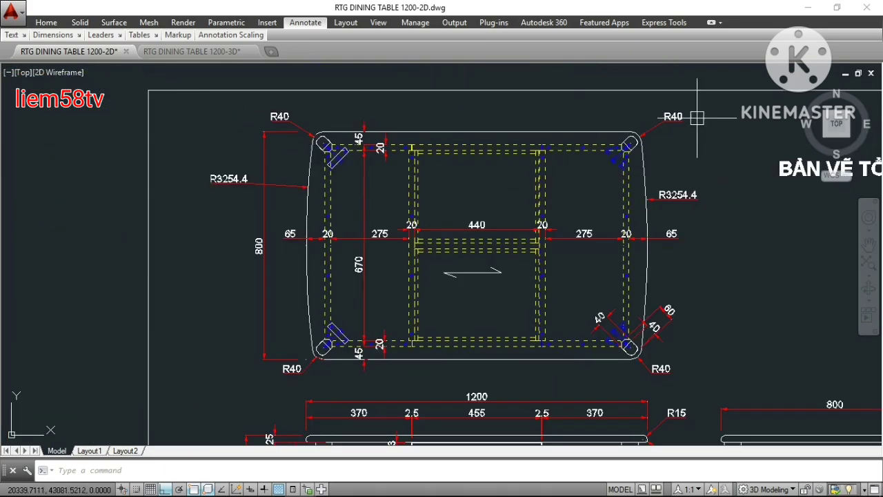
{"action": "scroll", "coordinate": [694, 110], "scroll_direction": "up", "scroll_amount": 5}
{"action": "scroll", "coordinate": [703, 123], "scroll_direction": "down", "scroll_amount": 5}
{"action": "scroll", "coordinate": [662, 152], "scroll_direction": "down", "scroll_amount": 2}
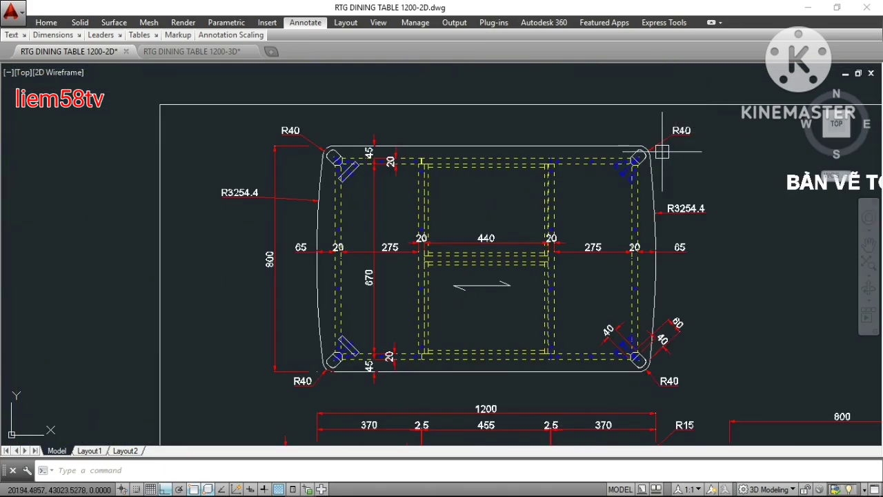
{"action": "scroll", "coordinate": [424, 345], "scroll_direction": "up", "scroll_amount": 5}
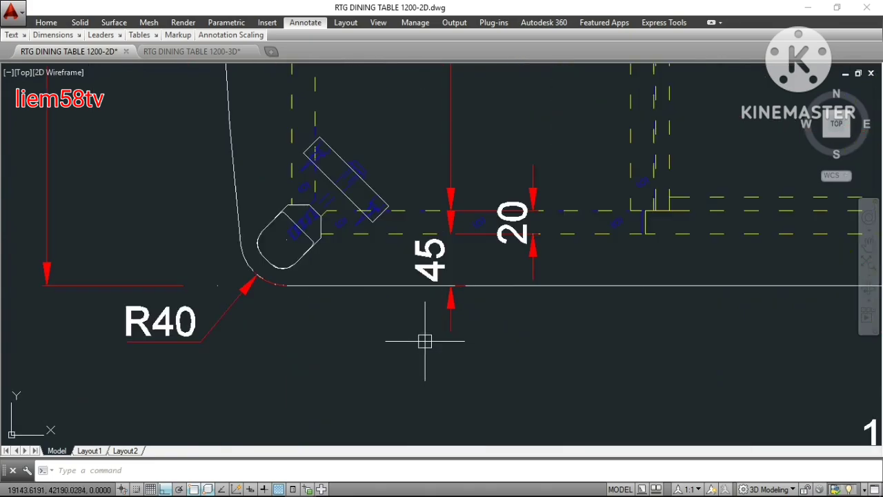
{"action": "scroll", "coordinate": [429, 333], "scroll_direction": "down", "scroll_amount": 5}
{"action": "scroll", "coordinate": [388, 112], "scroll_direction": "up", "scroll_amount": 3}
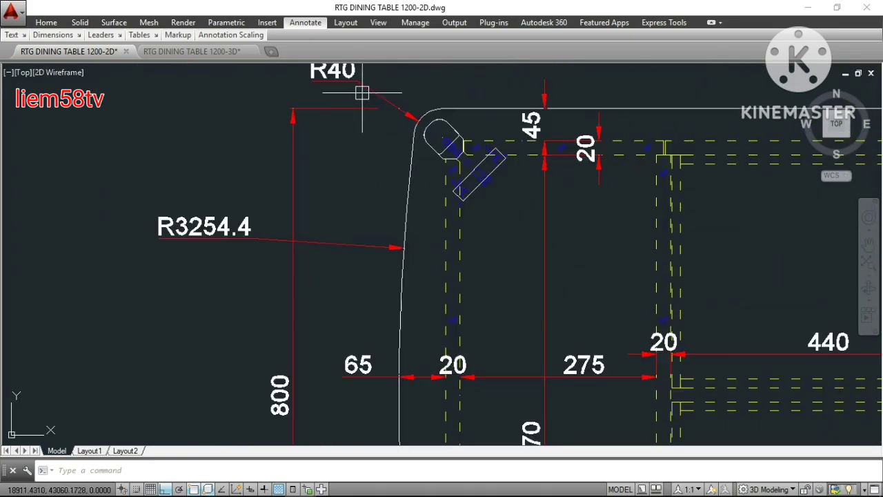
{"action": "scroll", "coordinate": [380, 108], "scroll_direction": "up", "scroll_amount": 2}
Check the top-left R40 corner and the table top's bottom edge.
{"action": "middle_click_drag", "start_coordinate": [380, 108], "coordinate": [413, 171]}
{"action": "scroll", "coordinate": [413, 172], "scroll_direction": "down", "scroll_amount": 3}
{"action": "scroll", "coordinate": [413, 172], "scroll_direction": "down", "scroll_amount": 4}
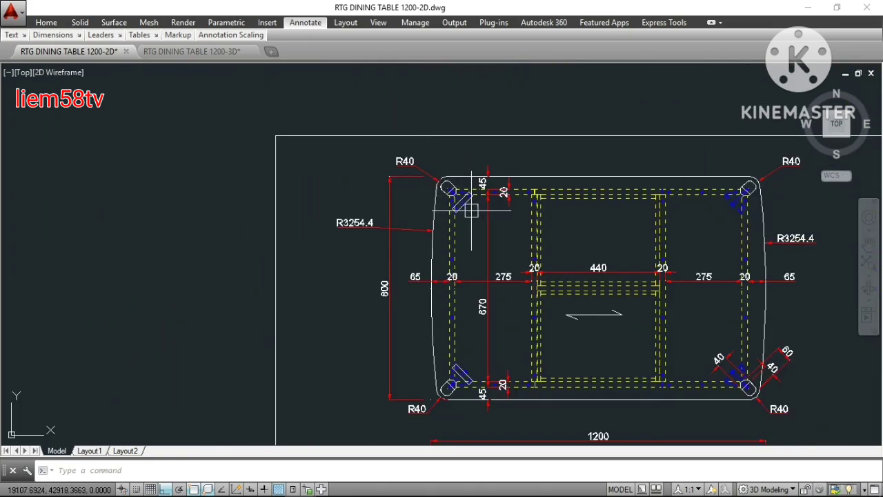
{"action": "scroll", "coordinate": [413, 172], "scroll_direction": "down", "scroll_amount": 1}
{"action": "scroll", "coordinate": [416, 162], "scroll_direction": "up", "scroll_amount": 3}
{"action": "scroll", "coordinate": [424, 155], "scroll_direction": "up", "scroll_amount": 1}
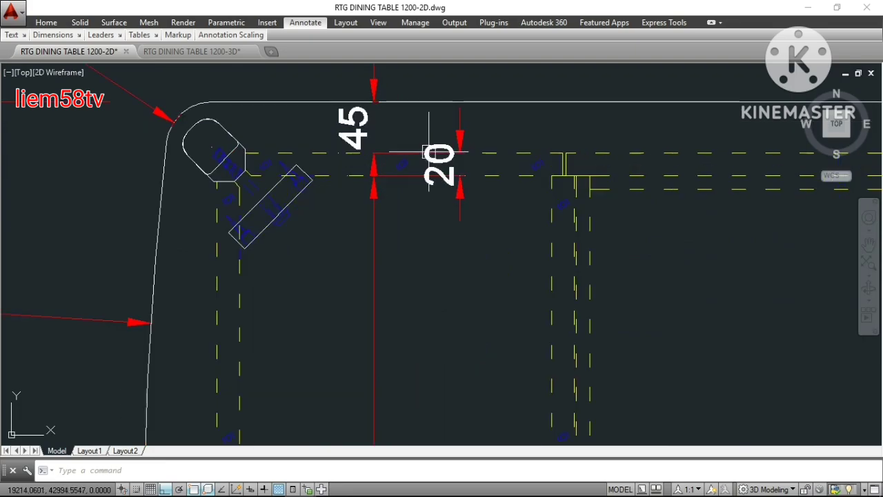
{"action": "scroll", "coordinate": [433, 138], "scroll_direction": "down", "scroll_amount": 4}
{"action": "middle_click_drag", "start_coordinate": [456, 209], "coordinate": [452, 164]}
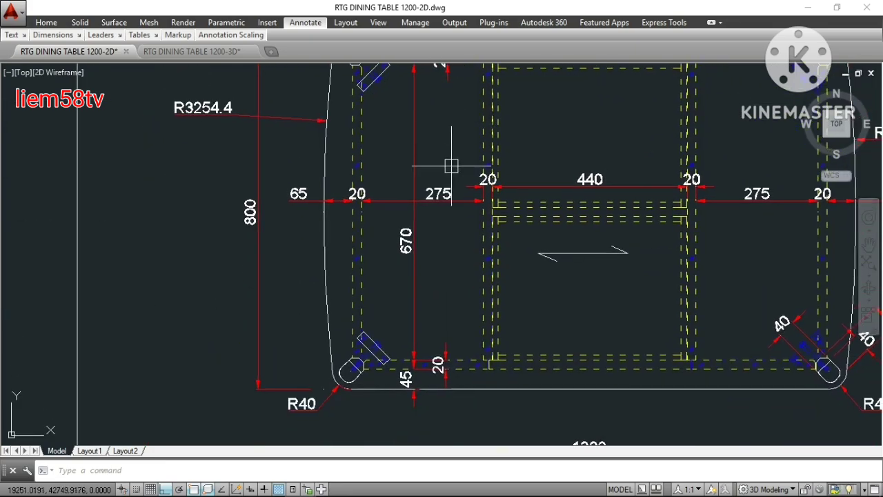
{"action": "scroll", "coordinate": [465, 217], "scroll_direction": "up", "scroll_amount": 1}
{"action": "scroll", "coordinate": [468, 217], "scroll_direction": "up", "scroll_amount": 3}
{"action": "scroll", "coordinate": [467, 217], "scroll_direction": "down", "scroll_amount": 2}
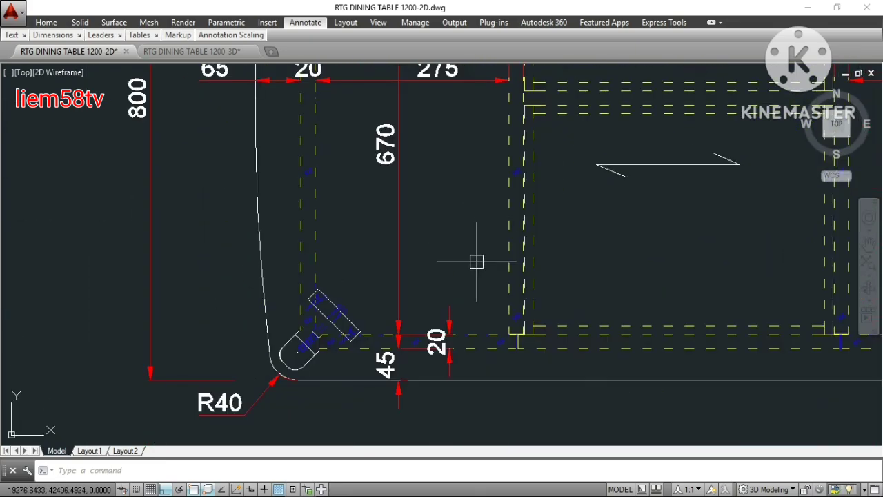
{"action": "scroll", "coordinate": [433, 298], "scroll_direction": "down", "scroll_amount": 3}
{"action": "scroll", "coordinate": [409, 261], "scroll_direction": "up", "scroll_amount": 5}
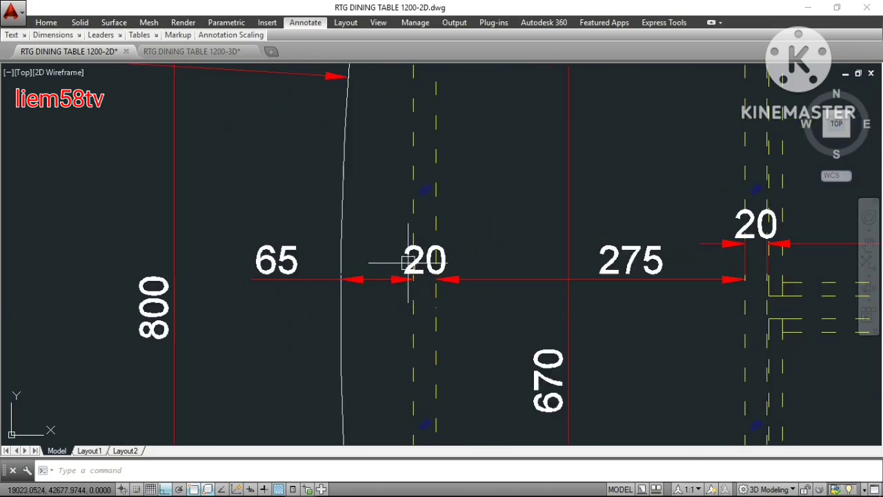
Check the 440 middle dimension and the right-hand 20 and 275 dimensions.
{"action": "middle_click_drag", "start_coordinate": [409, 262], "coordinate": [284, 262]}
{"action": "scroll", "coordinate": [457, 276], "scroll_direction": "down", "scroll_amount": 2}
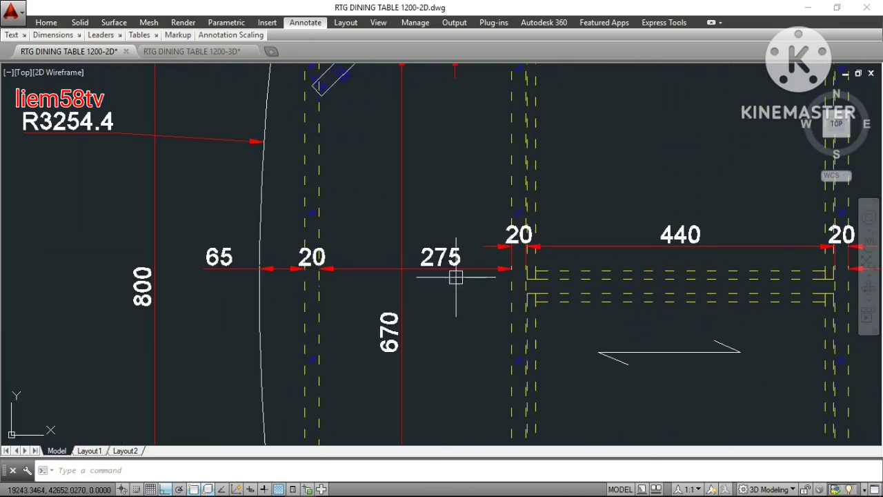
{"action": "middle_click_drag", "start_coordinate": [458, 276], "coordinate": [315, 276]}
{"action": "scroll", "coordinate": [385, 256], "scroll_direction": "down", "scroll_amount": 3}
{"action": "scroll", "coordinate": [464, 250], "scroll_direction": "up", "scroll_amount": 1}
{"action": "scroll", "coordinate": [465, 250], "scroll_direction": "up", "scroll_amount": 4}
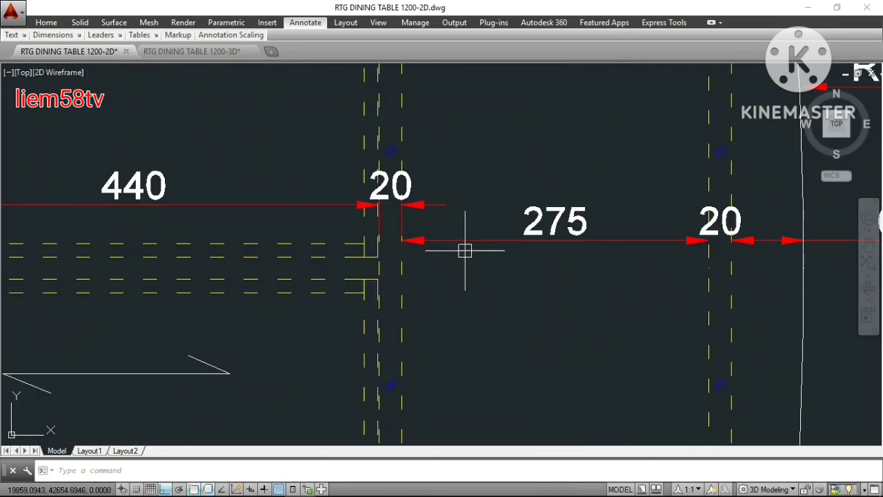
{"action": "scroll", "coordinate": [456, 252], "scroll_direction": "down", "scroll_amount": 2}
{"action": "scroll", "coordinate": [445, 245], "scroll_direction": "down", "scroll_amount": 2}
{"action": "scroll", "coordinate": [453, 237], "scroll_direction": "up", "scroll_amount": 2}
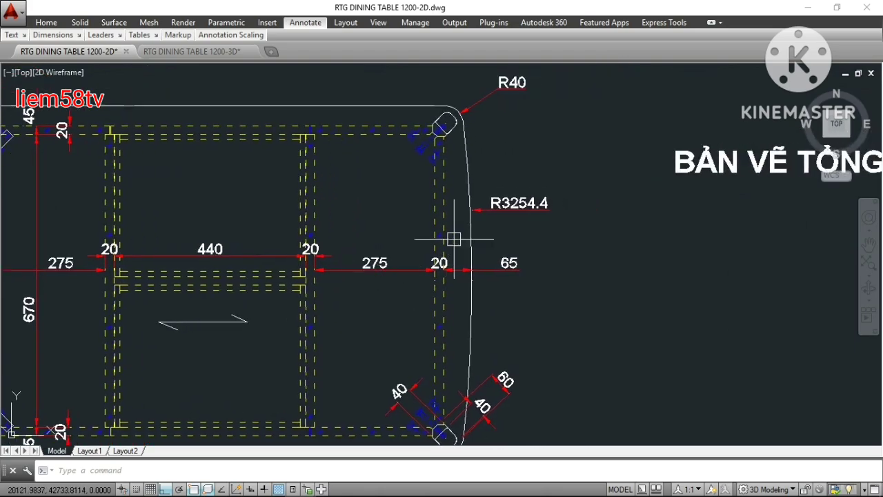
{"action": "scroll", "coordinate": [499, 210], "scroll_direction": "up", "scroll_amount": 3}
{"action": "scroll", "coordinate": [481, 211], "scroll_direction": "down", "scroll_amount": 2}
{"action": "scroll", "coordinate": [481, 221], "scroll_direction": "down", "scroll_amount": 2}
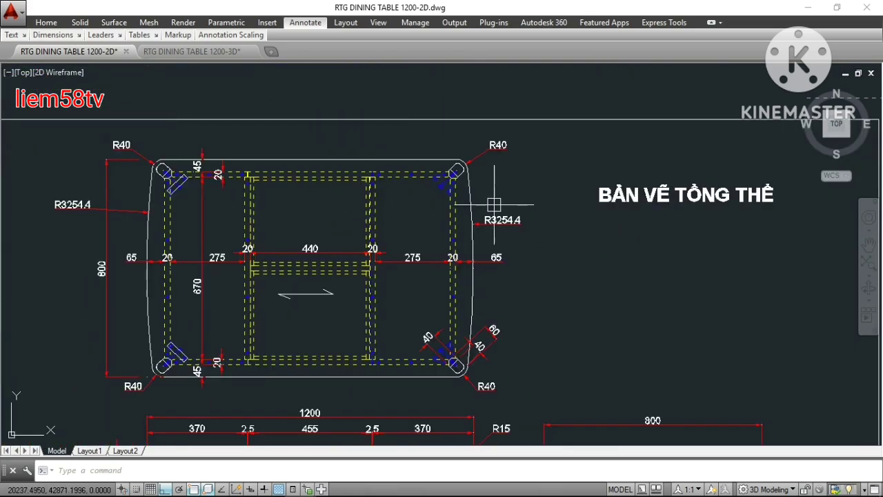
{"action": "scroll", "coordinate": [481, 229], "scroll_direction": "down", "scroll_amount": 1}
Look at the title block row and the table-top corner with R15 and R5.
{"action": "middle_click_drag", "start_coordinate": [481, 229], "coordinate": [487, 173]}
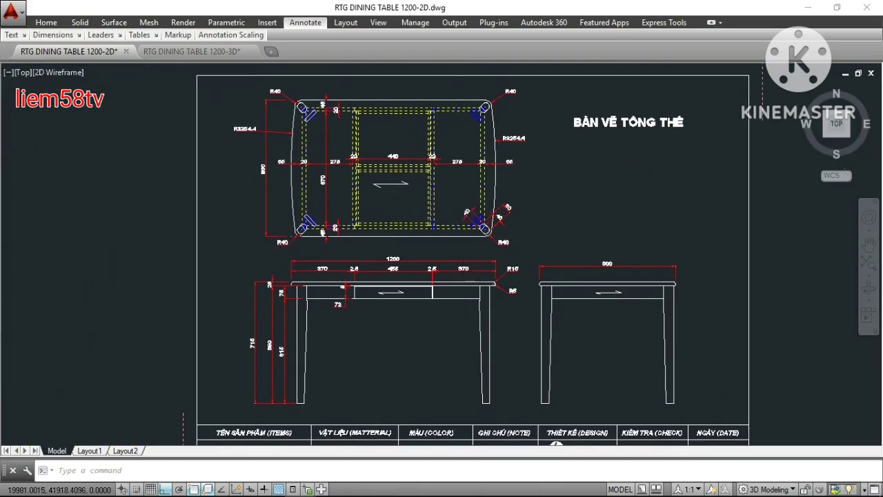
{"action": "scroll", "coordinate": [483, 297], "scroll_direction": "up", "scroll_amount": 2}
{"action": "scroll", "coordinate": [496, 300], "scroll_direction": "up", "scroll_amount": 2}
{"action": "mouse_move", "coordinate": [497, 300]}
{"action": "middle_mouse_down"}
{"action": "mouse_move", "coordinate": [308, 264]}
{"action": "mouse_move", "coordinate": [414, 263]}
{"action": "middle_mouse_up"}
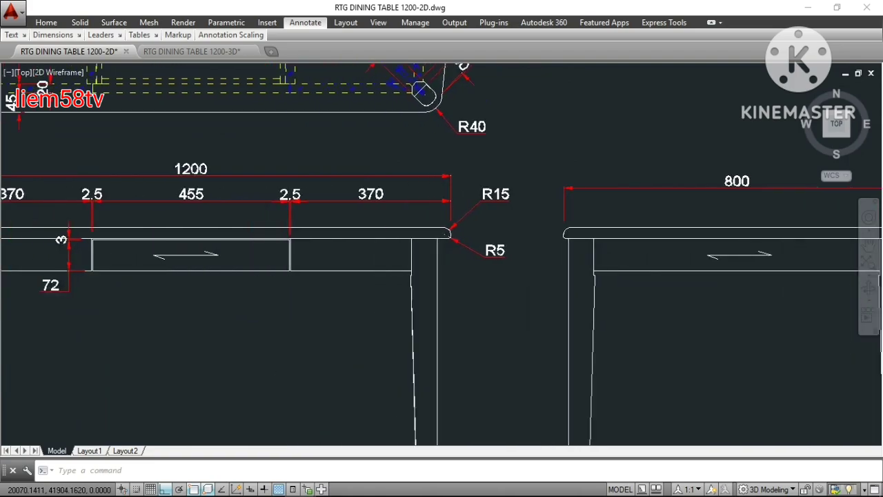
Frame the whole front elevation together with the side view.
{"action": "mouse_move", "coordinate": [301, 264]}
{"action": "middle_mouse_down"}
{"action": "mouse_move", "coordinate": [516, 236]}
{"action": "mouse_move", "coordinate": [558, 220]}
{"action": "middle_mouse_up"}
{"action": "scroll", "coordinate": [516, 237], "scroll_direction": "up", "scroll_amount": 2}
{"action": "scroll", "coordinate": [558, 220], "scroll_direction": "down", "scroll_amount": 4}
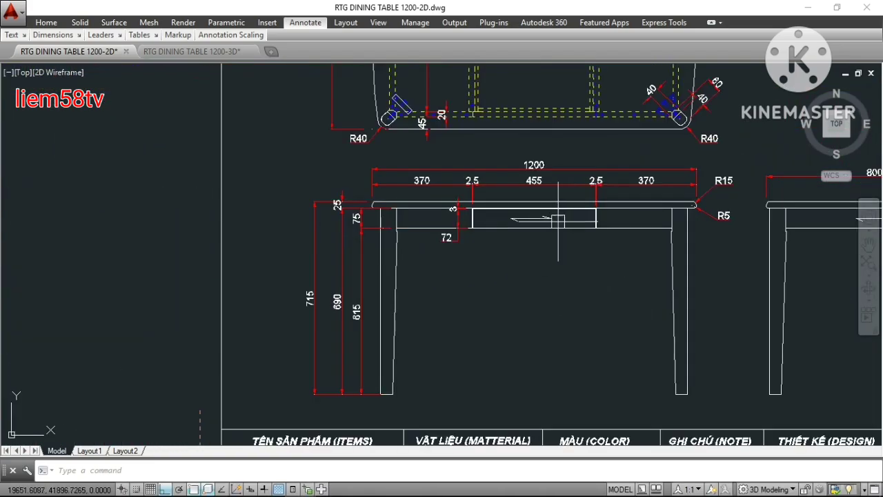
{"action": "scroll", "coordinate": [412, 310], "scroll_direction": "up", "scroll_amount": 2}
{"action": "scroll", "coordinate": [406, 309], "scroll_direction": "down", "scroll_amount": 2}
{"action": "middle_click_drag", "start_coordinate": [478, 269], "coordinate": [304, 292]}
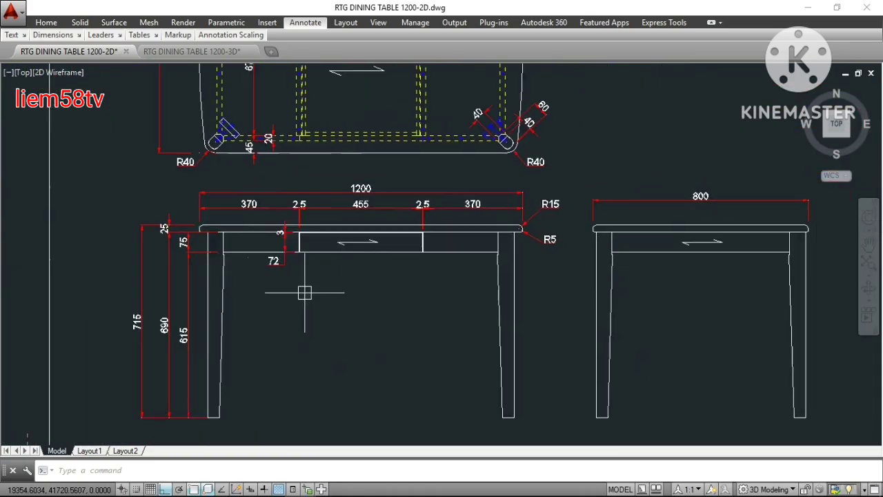
{"action": "scroll", "coordinate": [510, 249], "scroll_direction": "up", "scroll_amount": 2}
{"action": "scroll", "coordinate": [510, 257], "scroll_direction": "down", "scroll_amount": 4}
{"action": "scroll", "coordinate": [587, 262], "scroll_direction": "down", "scroll_amount": 2}
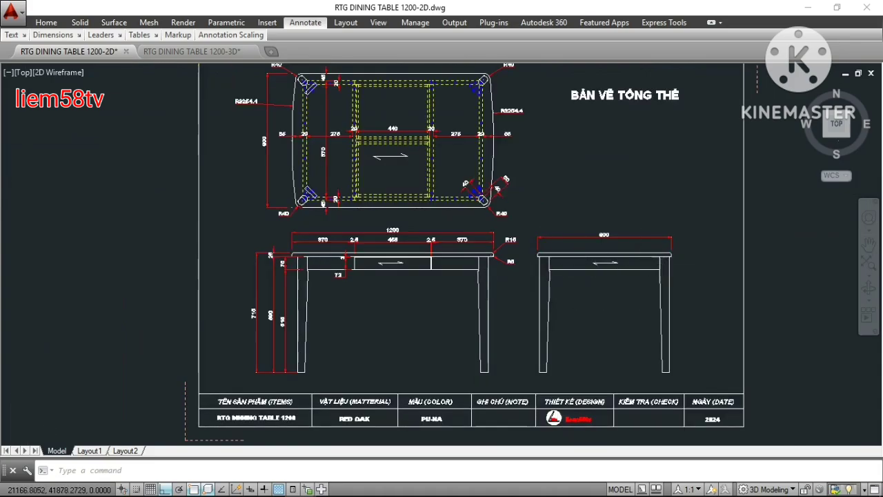
{"action": "scroll", "coordinate": [672, 264], "scroll_direction": "up", "scroll_amount": 6}
{"action": "scroll", "coordinate": [689, 270], "scroll_direction": "down", "scroll_amount": 4}
{"action": "scroll", "coordinate": [689, 270], "scroll_direction": "down", "scroll_amount": 3}
{"action": "scroll", "coordinate": [291, 96], "scroll_direction": "up", "scroll_amount": 4}
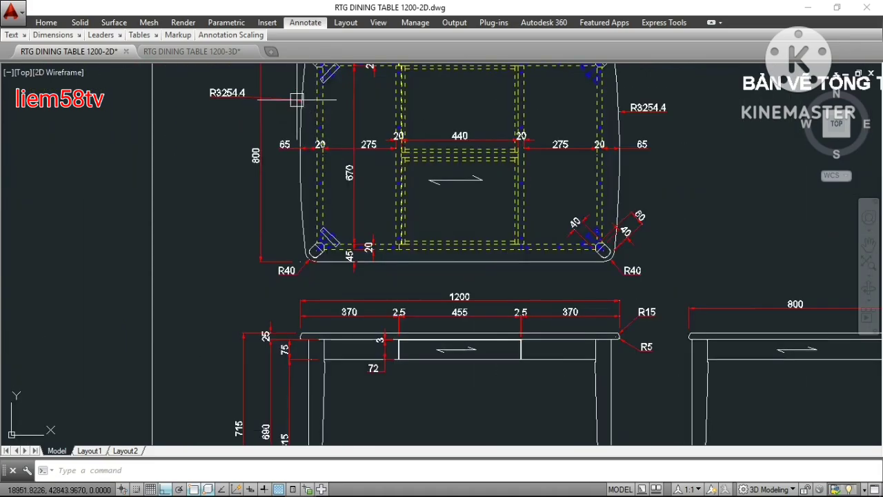
{"action": "scroll", "coordinate": [291, 92], "scroll_direction": "up", "scroll_amount": 2}
{"action": "scroll", "coordinate": [294, 94], "scroll_direction": "down", "scroll_amount": 5}
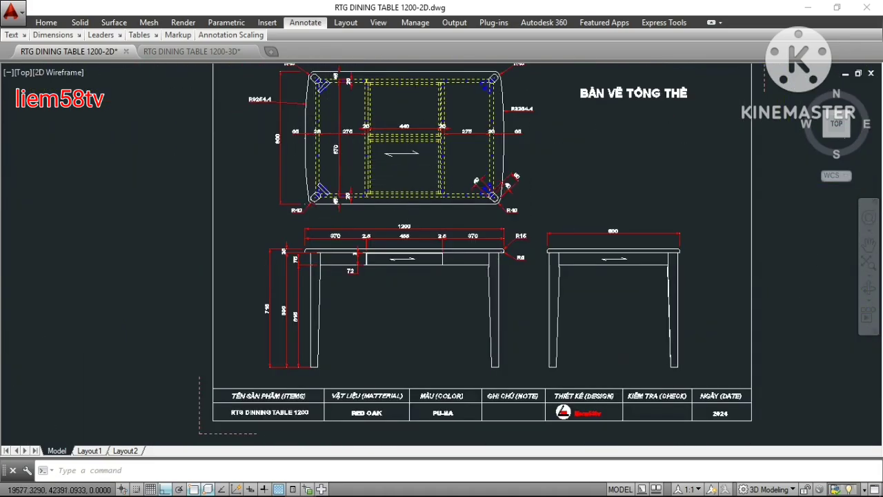
{"action": "scroll", "coordinate": [411, 179], "scroll_direction": "up", "scroll_amount": 5}
Review the top view's corner dimensions, then centre the whole drawing sheet.
{"action": "middle_click_drag", "start_coordinate": [687, 222], "coordinate": [515, 267]}
{"action": "scroll", "coordinate": [515, 268], "scroll_direction": "down", "scroll_amount": 2}
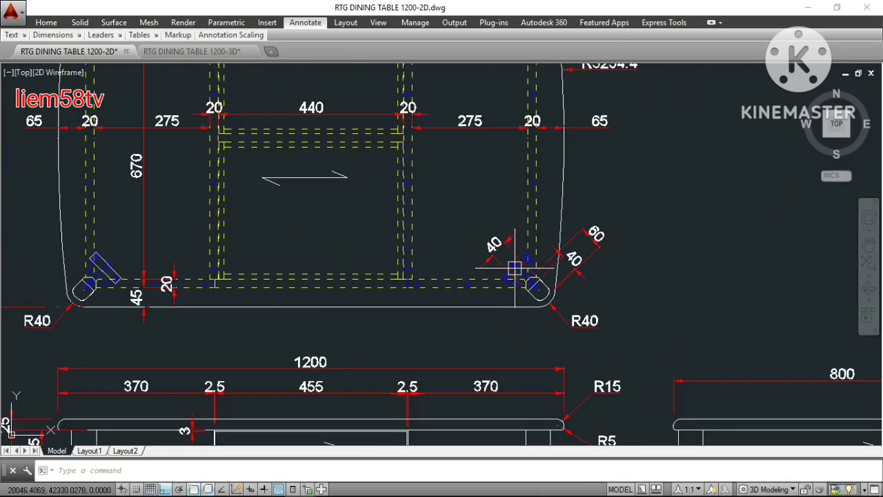
{"action": "scroll", "coordinate": [514, 267], "scroll_direction": "down", "scroll_amount": 3}
{"action": "scroll", "coordinate": [558, 207], "scroll_direction": "up", "scroll_amount": 1}
{"action": "scroll", "coordinate": [584, 159], "scroll_direction": "up", "scroll_amount": 2}
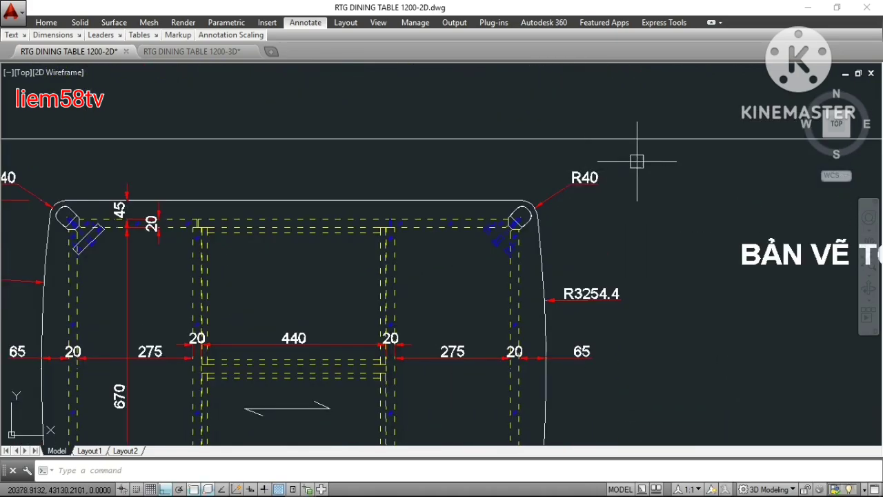
{"action": "scroll", "coordinate": [636, 162], "scroll_direction": "down", "scroll_amount": 5}
{"action": "middle_click_drag", "start_coordinate": [506, 230], "coordinate": [355, 187]}
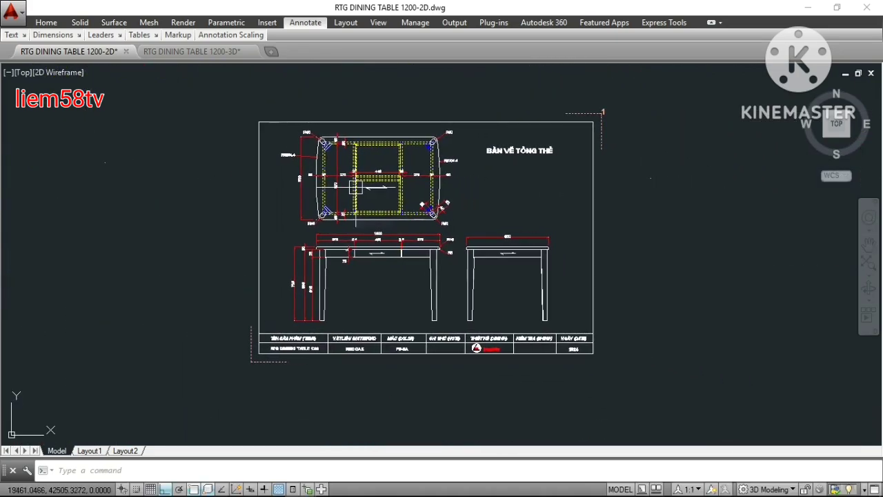
Switch to the RTG DINING TABLE 1200-3D drawing and frame the model.
{"action": "left_click", "coordinate": [192, 51]}
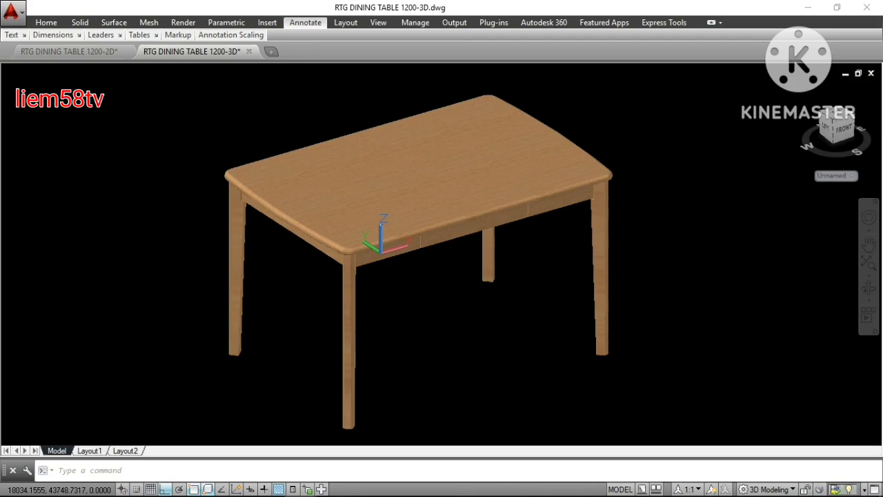
{"action": "middle_click_drag", "start_coordinate": [487, 270], "coordinate": [506, 265]}
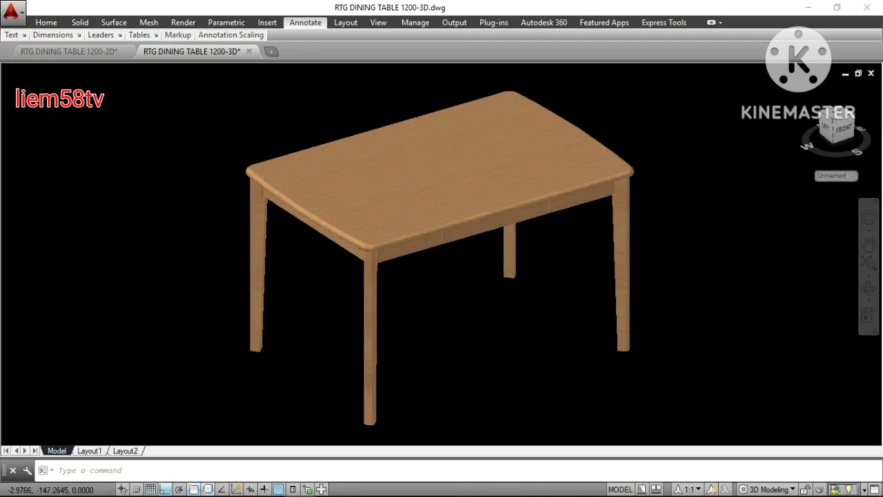
{"action": "scroll", "coordinate": [420, 245], "scroll_direction": "up", "scroll_amount": 3}
{"action": "scroll", "coordinate": [421, 244], "scroll_direction": "down", "scroll_amount": 2}
{"action": "scroll", "coordinate": [493, 233], "scroll_direction": "down", "scroll_amount": 2}
{"action": "scroll", "coordinate": [464, 219], "scroll_direction": "up", "scroll_amount": 2}
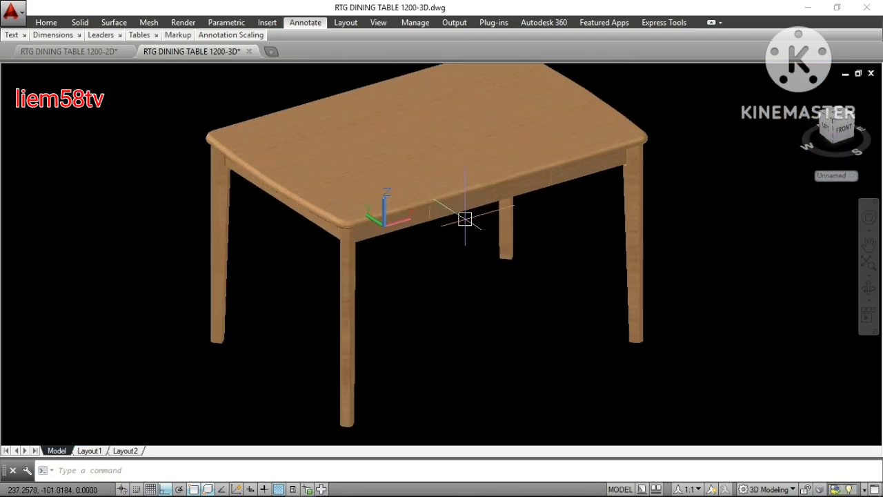
{"action": "mouse_move", "coordinate": [369, 324]}
{"action": "middle_mouse_down"}
{"action": "mouse_move", "coordinate": [284, 314]}
{"action": "mouse_move", "coordinate": [342, 319]}
{"action": "middle_mouse_up"}
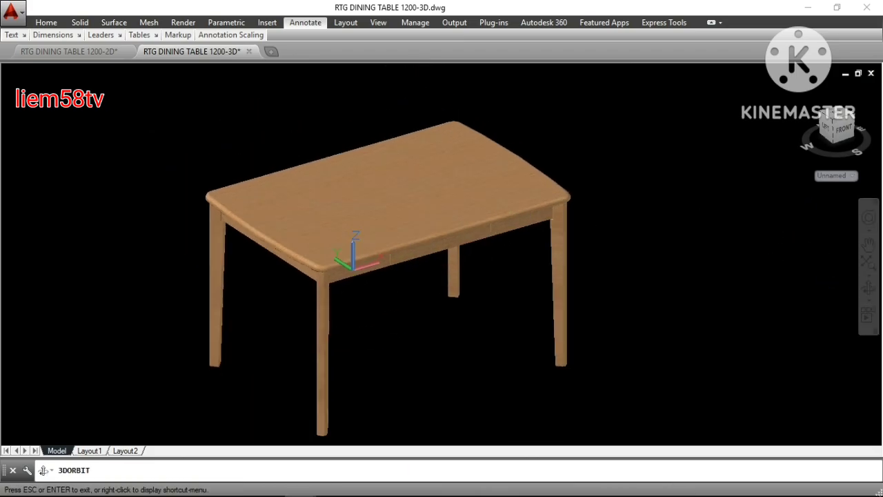
Orbit the table to view it from above, an oblique side and an elevated front.
{"action": "mouse_move", "coordinate": [414, 276]}
{"action": "left_mouse_down"}
{"action": "mouse_move", "coordinate": [351, 359]}
{"action": "mouse_move", "coordinate": [342, 407]}
{"action": "left_mouse_up"}
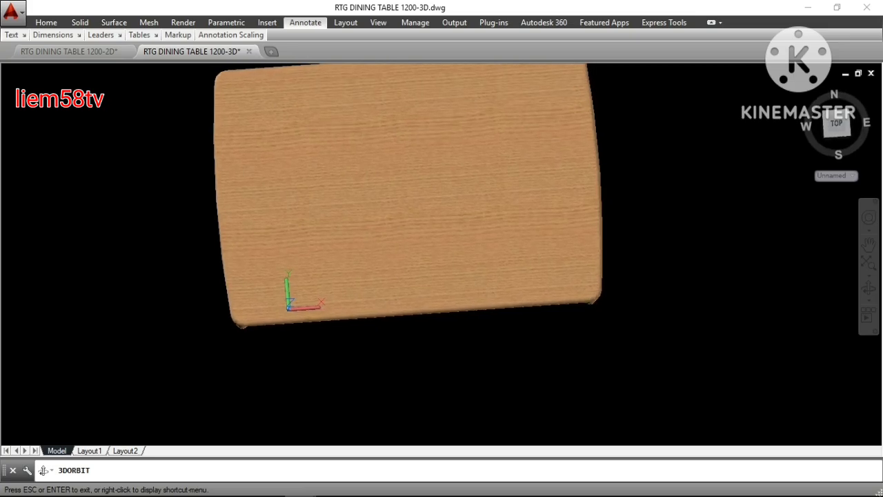
{"action": "scroll", "coordinate": [392, 327], "scroll_direction": "down", "scroll_amount": 2}
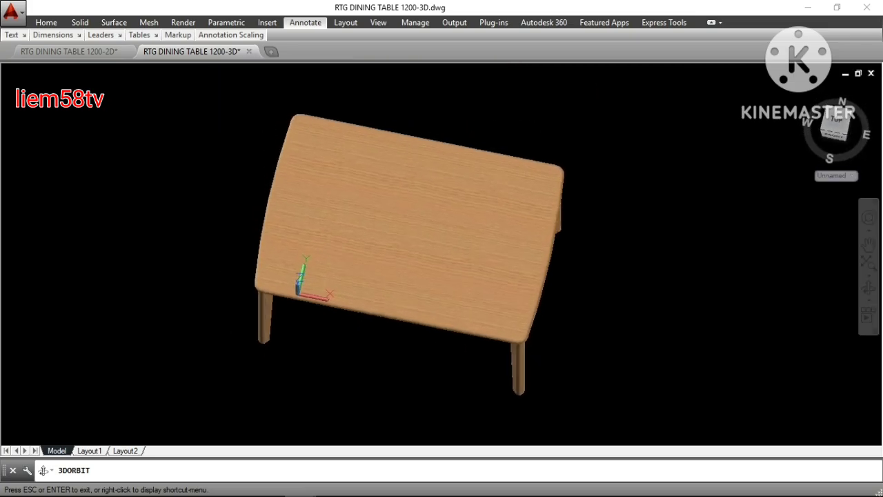
{"action": "left_click_drag", "start_coordinate": [345, 386], "coordinate": [345, 304]}
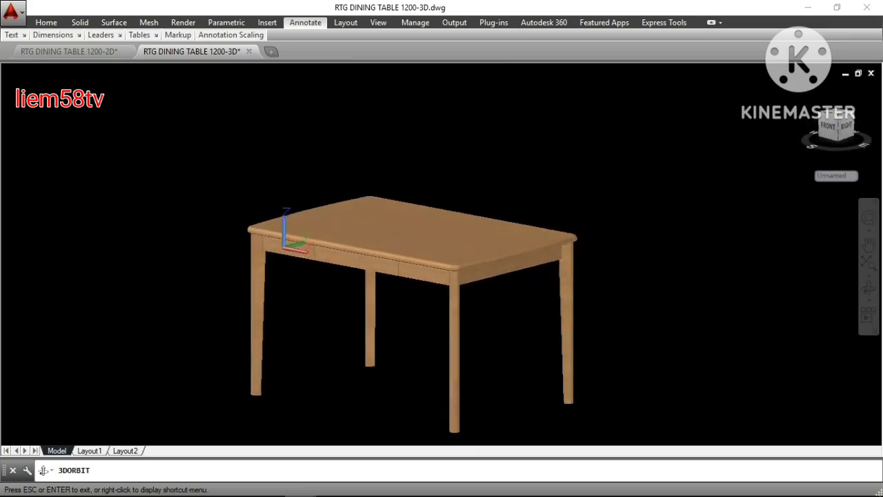
{"action": "left_click_drag", "start_coordinate": [400, 310], "coordinate": [428, 339]}
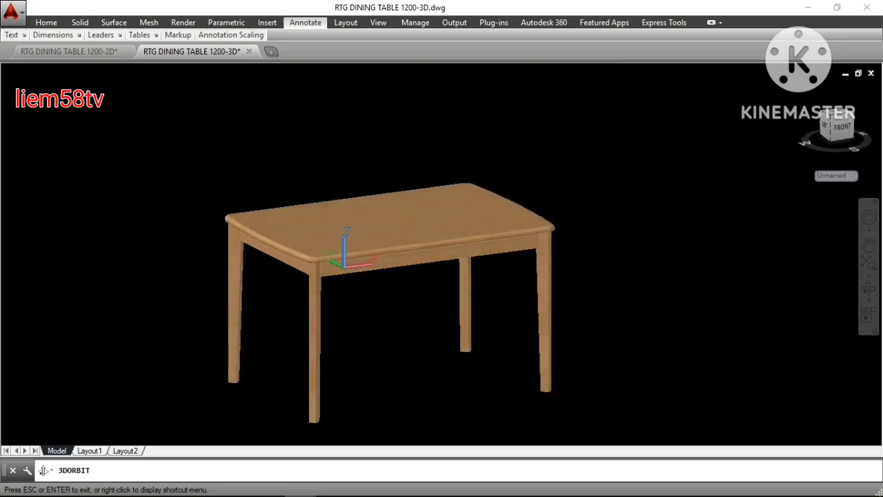
{"action": "scroll", "coordinate": [311, 324], "scroll_direction": "up", "scroll_amount": 2}
{"action": "scroll", "coordinate": [310, 324], "scroll_direction": "up", "scroll_amount": 2}
{"action": "scroll", "coordinate": [311, 324], "scroll_direction": "up", "scroll_amount": 2}
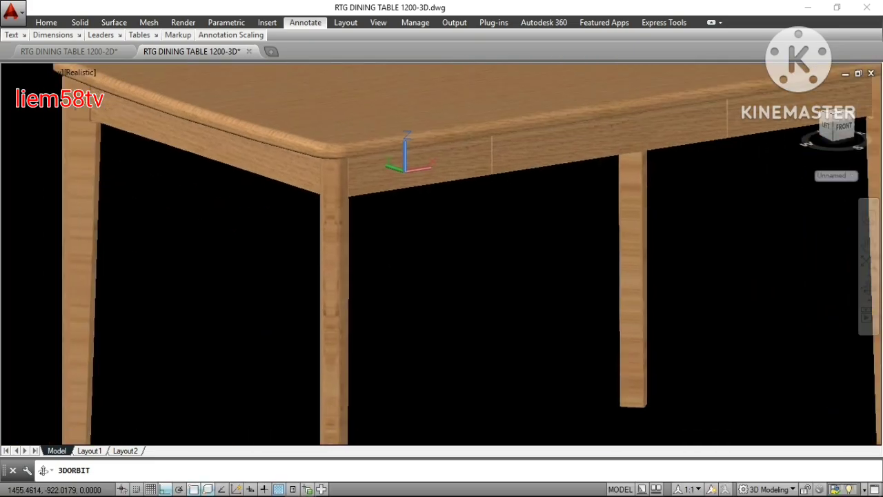
Orbit beneath the table to inspect its underside, then return to a level front view.
{"action": "mouse_move", "coordinate": [442, 345]}
{"action": "left_mouse_down"}
{"action": "mouse_move", "coordinate": [442, 303]}
{"action": "mouse_move", "coordinate": [456, 270]}
{"action": "mouse_move", "coordinate": [455, 304]}
{"action": "mouse_move", "coordinate": [434, 248]}
{"action": "mouse_move", "coordinate": [449, 414]}
{"action": "left_mouse_up"}
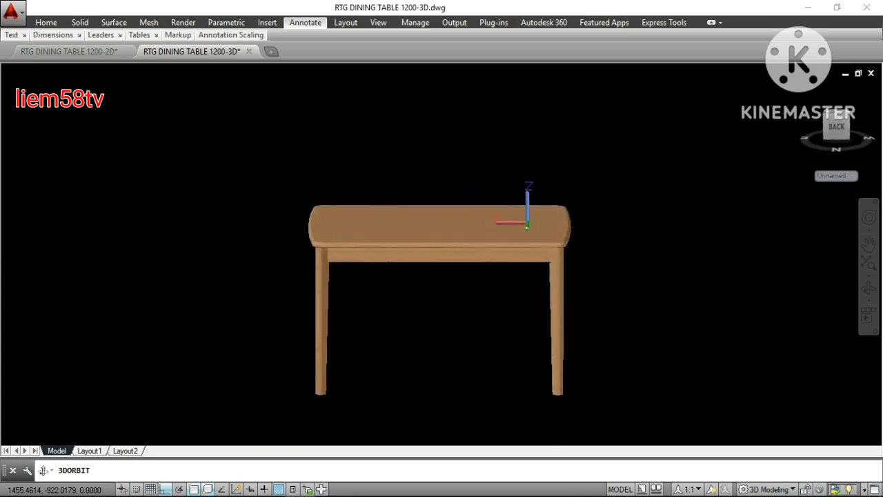
{"action": "mouse_move", "coordinate": [448, 414]}
{"action": "left_mouse_down"}
{"action": "mouse_move", "coordinate": [449, 304]}
{"action": "mouse_move", "coordinate": [469, 359]}
{"action": "mouse_move", "coordinate": [469, 324]}
{"action": "mouse_move", "coordinate": [483, 338]}
{"action": "mouse_move", "coordinate": [483, 304]}
{"action": "left_mouse_up"}
{"action": "scroll", "coordinate": [448, 304], "scroll_direction": "down", "scroll_amount": 2}
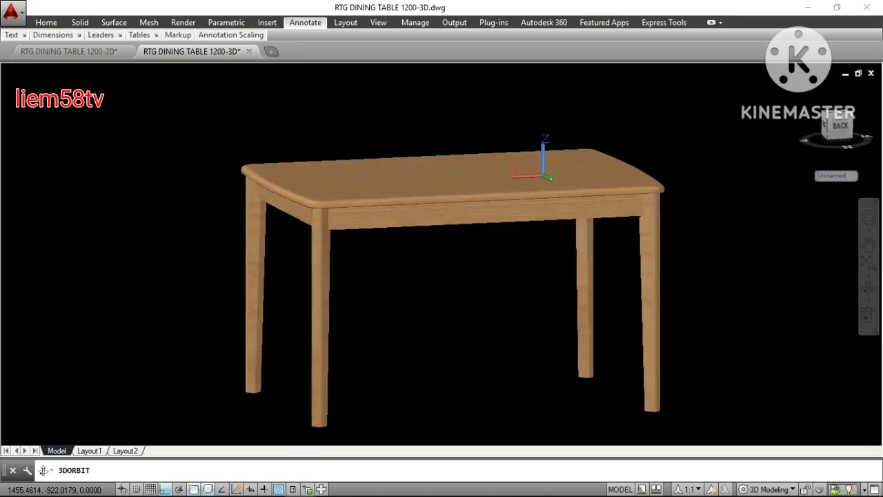
Orbit round to face the tabletop underside and zoom in toward it.
{"action": "scroll", "coordinate": [531, 255], "scroll_direction": "up", "scroll_amount": 2}
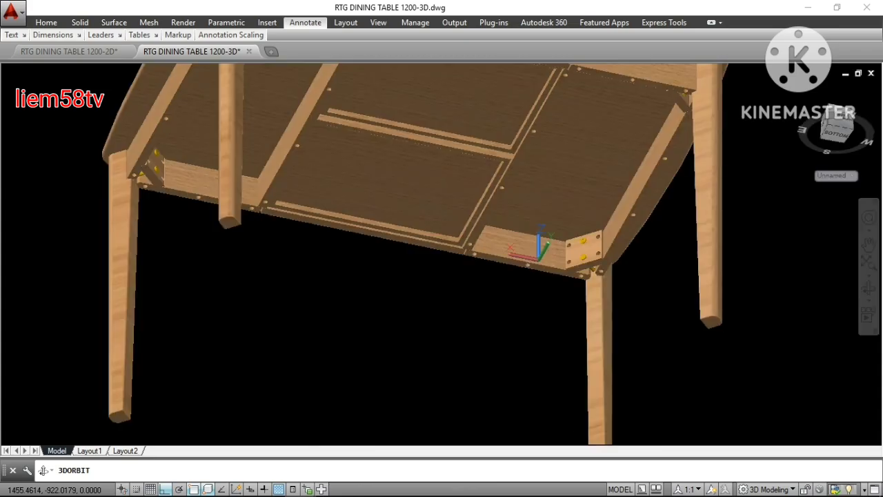
{"action": "mouse_move", "coordinate": [483, 304]}
{"action": "left_mouse_down"}
{"action": "mouse_move", "coordinate": [469, 276]}
{"action": "mouse_move", "coordinate": [483, 262]}
{"action": "mouse_move", "coordinate": [456, 290]}
{"action": "left_mouse_up"}
{"action": "scroll", "coordinate": [490, 255], "scroll_direction": "up", "scroll_amount": 2}
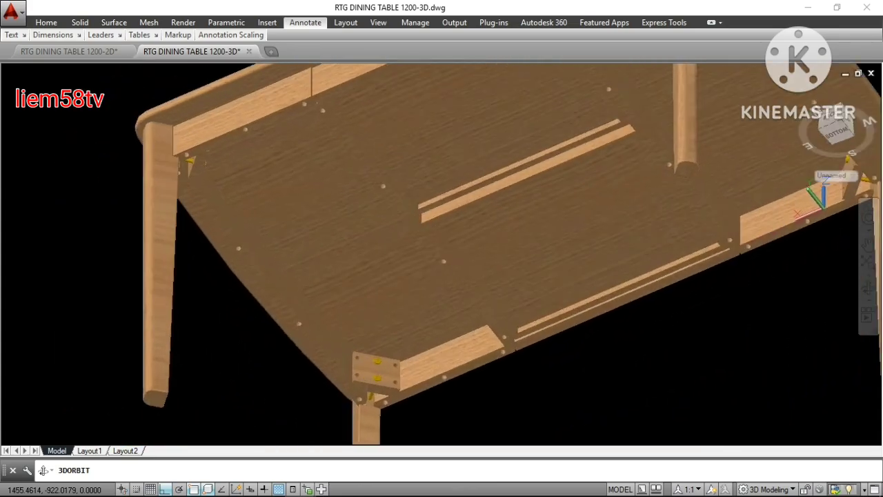
{"action": "scroll", "coordinate": [489, 255], "scroll_direction": "up", "scroll_amount": 2}
{"action": "scroll", "coordinate": [494, 276], "scroll_direction": "up", "scroll_amount": 3}
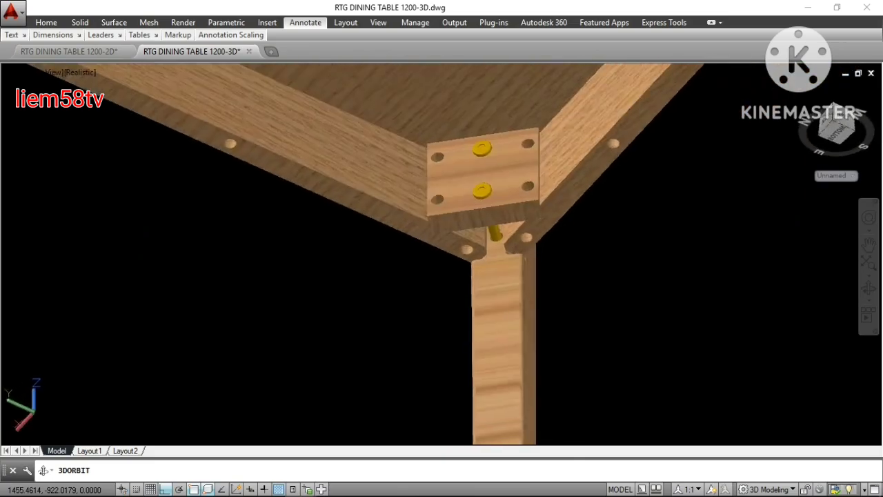
Rotate and zoom close onto a corner bracket, its bolts and the leg dowel joint.
{"action": "left_click_drag", "start_coordinate": [483, 276], "coordinate": [325, 197]}
{"action": "scroll", "coordinate": [493, 276], "scroll_direction": "up", "scroll_amount": 2}
{"action": "scroll", "coordinate": [493, 276], "scroll_direction": "up", "scroll_amount": 2}
{"action": "scroll", "coordinate": [493, 276], "scroll_direction": "up", "scroll_amount": 3}
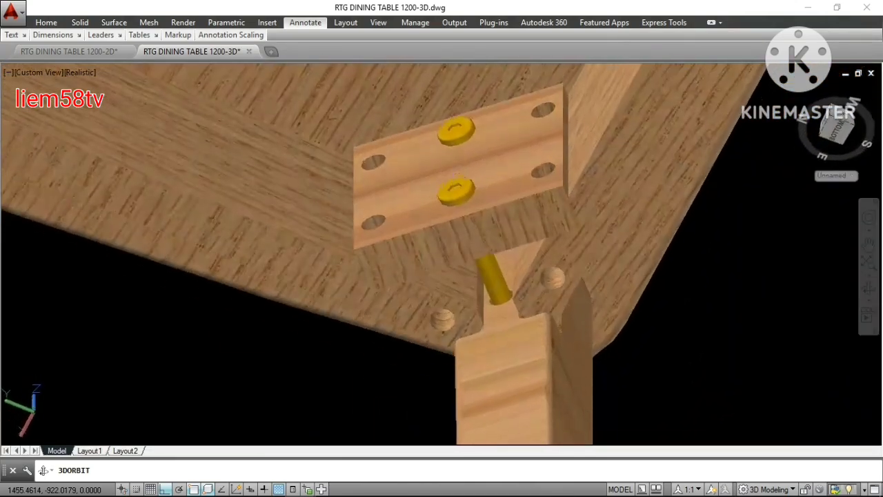
{"action": "left_click_drag", "start_coordinate": [325, 196], "coordinate": [303, 186]}
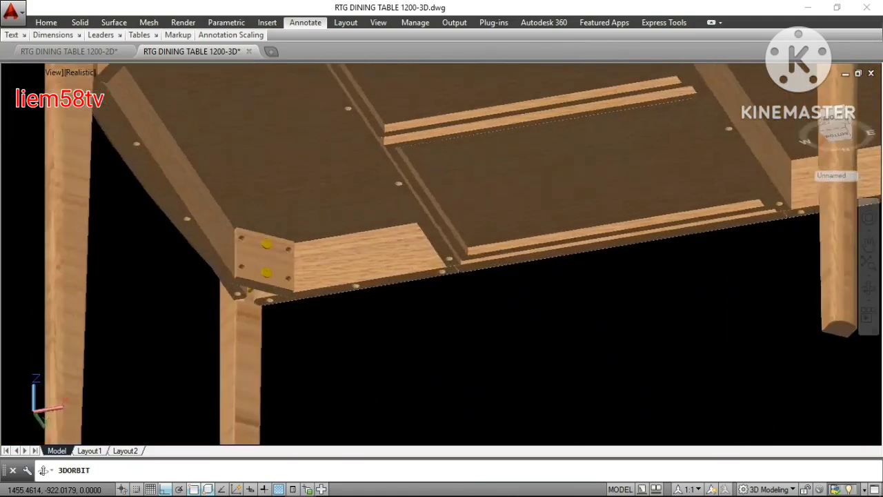
Orbit up from the underside and zoom out to an elevated view of the whole table.
{"action": "mouse_move", "coordinate": [256, 247]}
{"action": "left_mouse_down"}
{"action": "mouse_move", "coordinate": [284, 243]}
{"action": "mouse_move", "coordinate": [168, 233]}
{"action": "mouse_move", "coordinate": [173, 223]}
{"action": "mouse_move", "coordinate": [187, 230]}
{"action": "mouse_move", "coordinate": [164, 156]}
{"action": "mouse_move", "coordinate": [199, 120]}
{"action": "mouse_move", "coordinate": [266, 203]}
{"action": "left_mouse_up"}
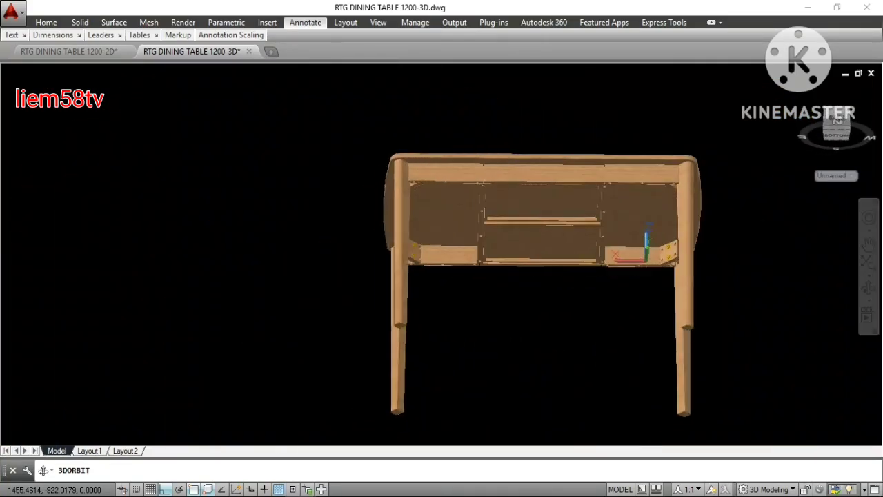
{"action": "scroll", "coordinate": [558, 226], "scroll_direction": "up", "scroll_amount": 3}
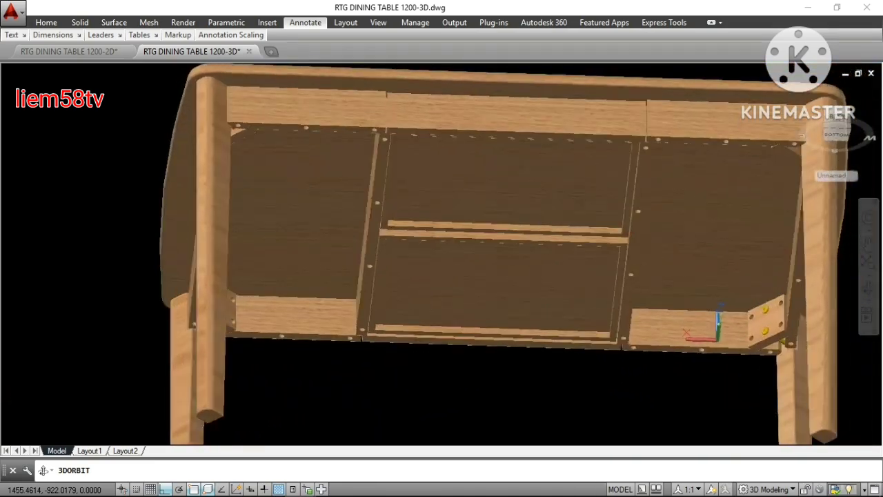
{"action": "scroll", "coordinate": [557, 229], "scroll_direction": "down", "scroll_amount": 3}
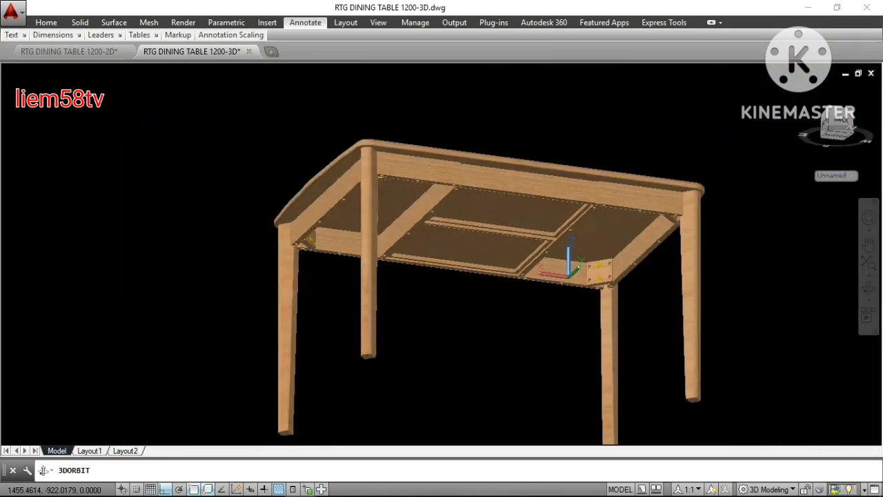